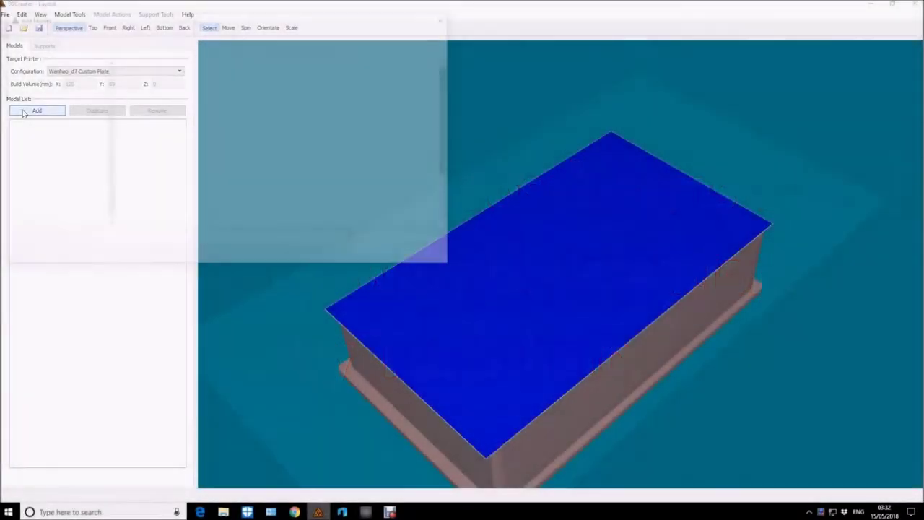
# - Import PM3D_borderfiz1_2test.stl onto the build plate and apply a uniform 0.8 scale
pyautogui.click(22, 113)
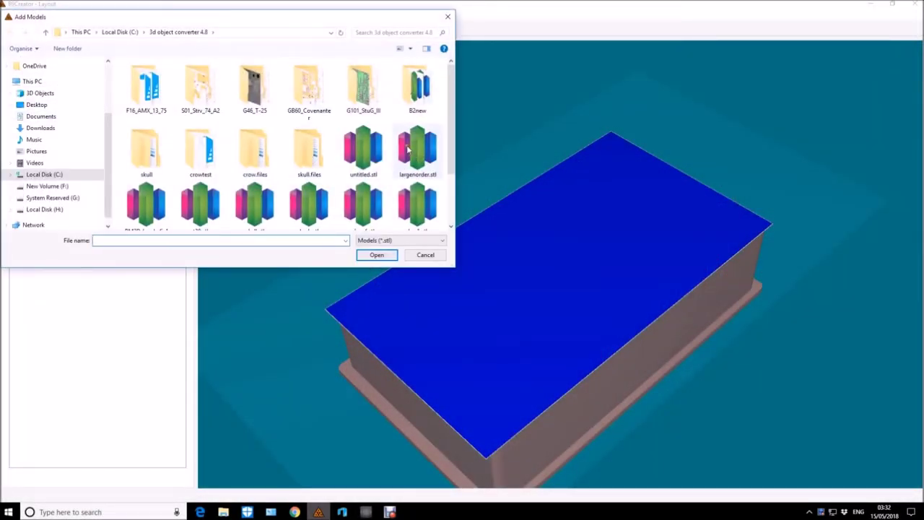
pyautogui.scroll(-1, 150, 203)
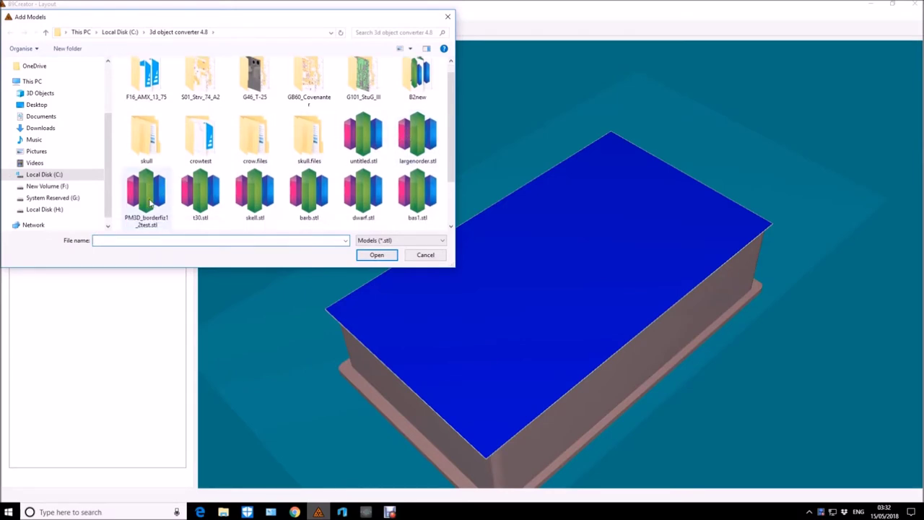
pyautogui.doubleClick(150, 203)
pyautogui.write('0.8')
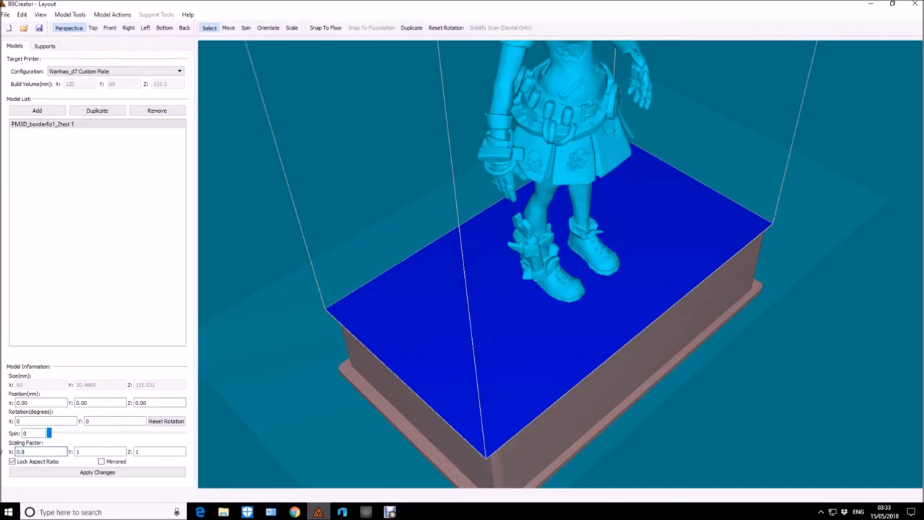
pyautogui.press('Return')
# - Orbit the view down onto the build plate and select the figure
pyautogui.moveTo(540, 335); pyautogui.dragTo(597, 208)
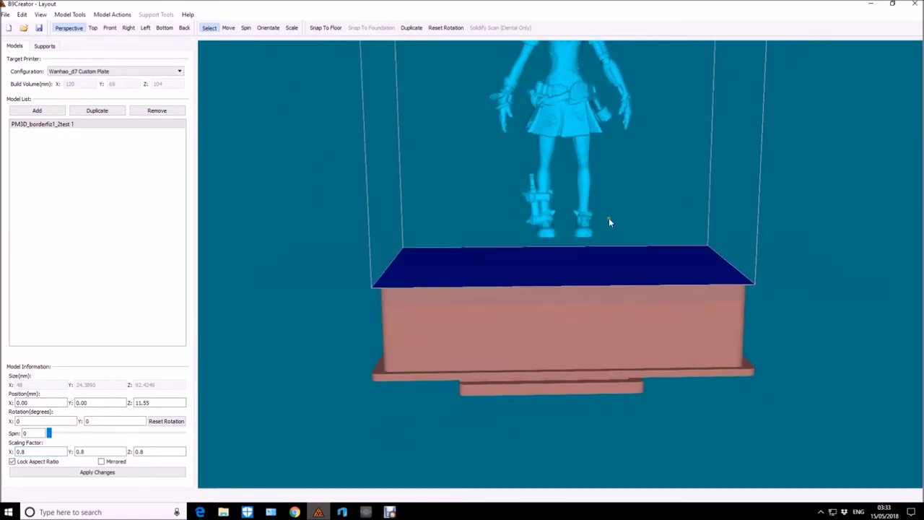
pyautogui.click(609, 217)
pyautogui.moveTo(602, 264)
pyautogui.mouseDown()
pyautogui.moveTo(563, 424)
pyautogui.moveTo(460, 512)
pyautogui.mouseUp()
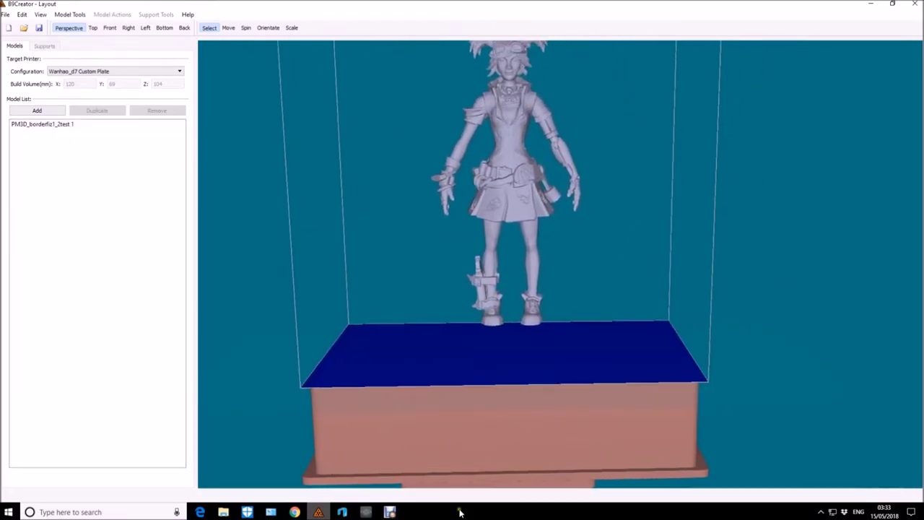
pyautogui.moveTo(615, 163)
pyautogui.mouseDown()
pyautogui.moveTo(568, 376)
pyautogui.moveTo(547, 231)
pyautogui.mouseUp()
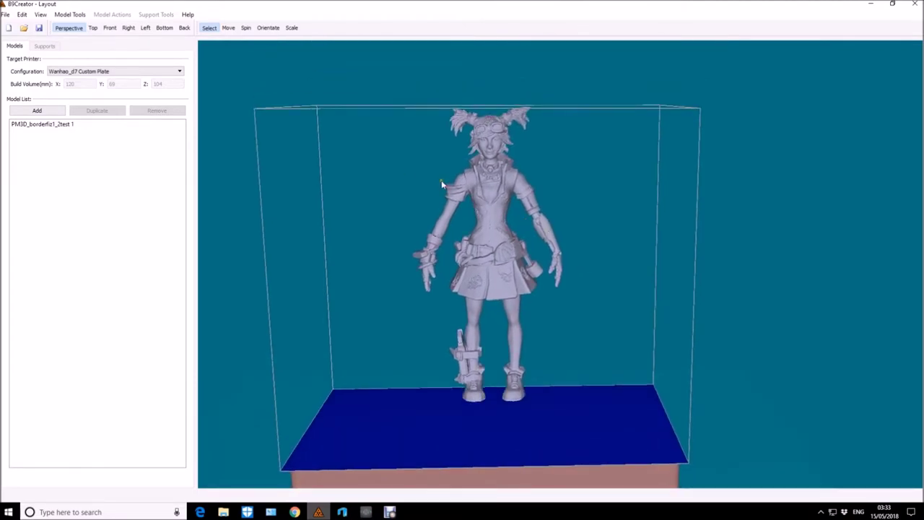
pyautogui.click(490, 193)
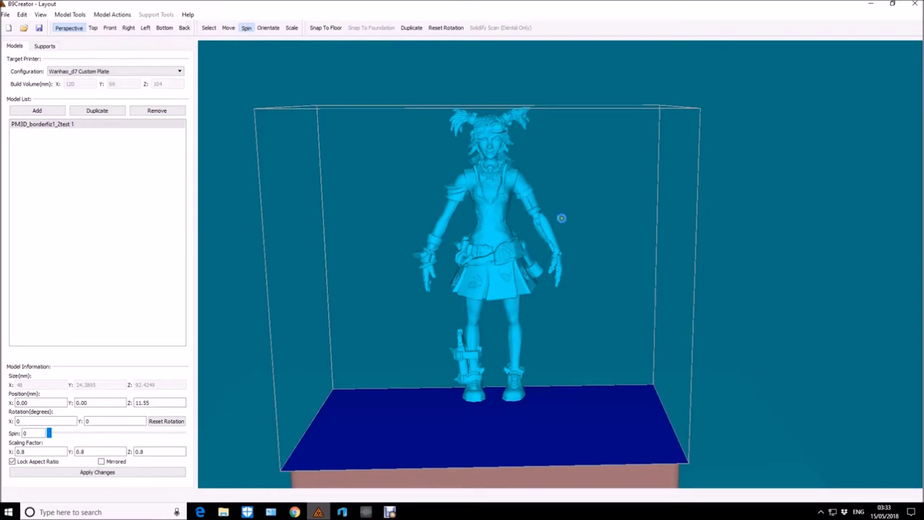
# - Spin and tilt the figure into a diagonal lean (about 306.8°, 357.4°, spin 84.9°)
pyautogui.moveTo(561, 217)
pyautogui.mouseDown()
pyautogui.moveTo(532, 337)
pyautogui.moveTo(377, 443)
pyautogui.mouseUp()
pyautogui.click(268, 28)
pyautogui.moveTo(462, 303)
pyautogui.mouseDown()
pyautogui.moveTo(431, 251)
pyautogui.moveTo(462, 124)
pyautogui.mouseUp()
pyautogui.moveTo(532, 458)
pyautogui.mouseDown()
pyautogui.moveTo(532, 388)
pyautogui.moveTo(555, 378)
pyautogui.mouseUp()
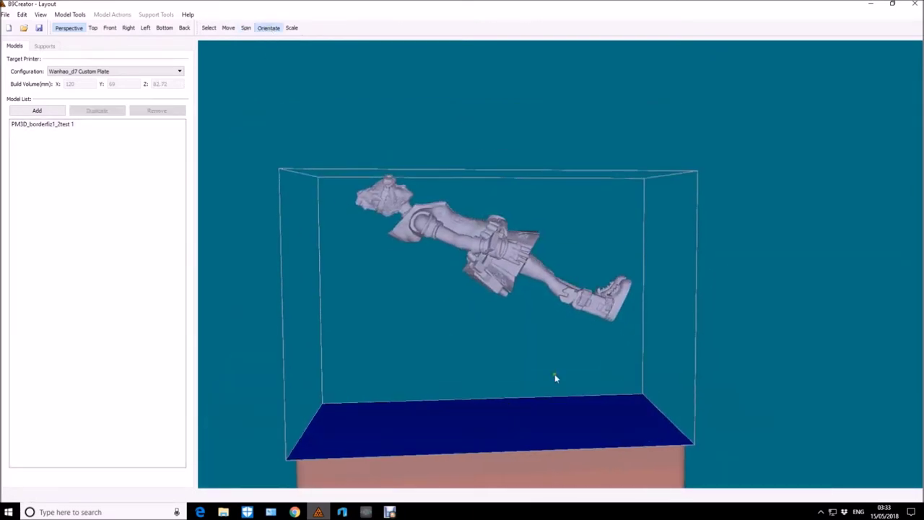
pyautogui.moveTo(589, 326); pyautogui.dragTo(617, 324)
pyautogui.moveTo(661, 368)
pyautogui.mouseDown()
pyautogui.moveTo(647, 397)
pyautogui.moveTo(726, 350)
pyautogui.mouseUp()
pyautogui.click(514, 262)
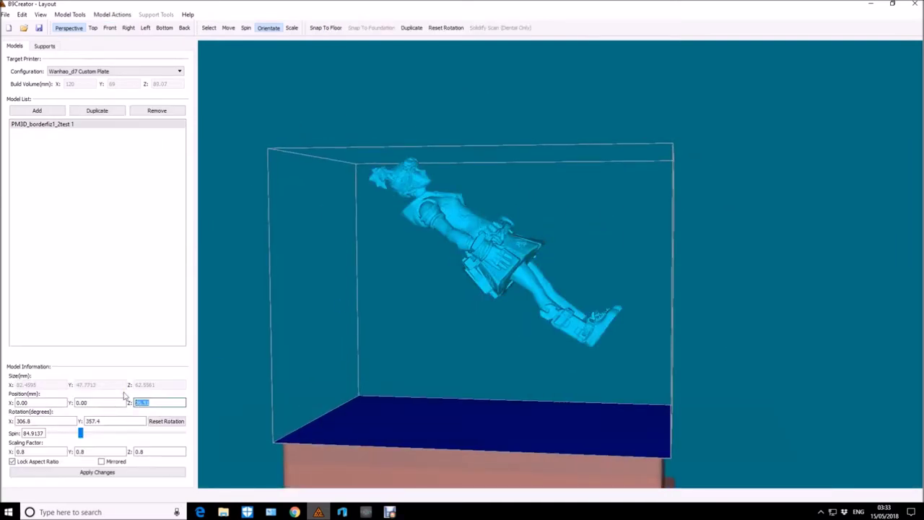
# - Confirm the figure's Z height and choose the Light support preset
pyautogui.press('Return')
pyautogui.click(44, 46)
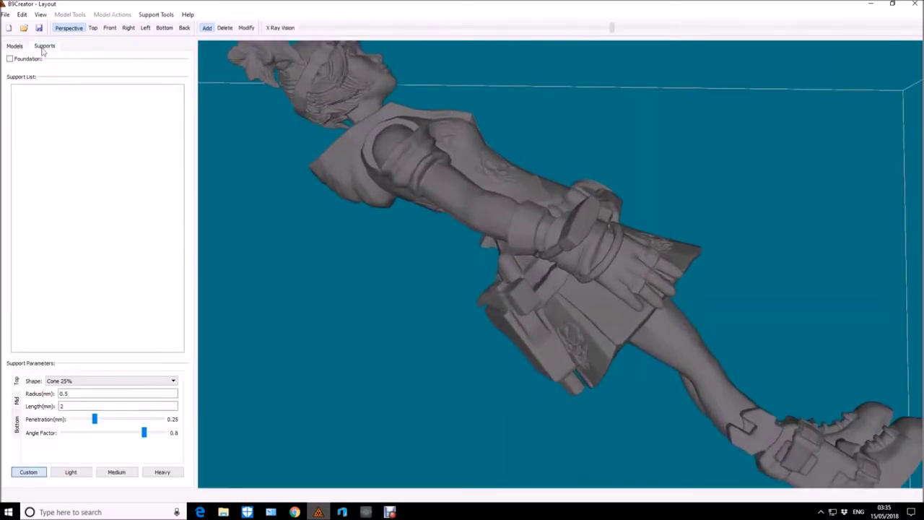
pyautogui.moveTo(368, 335); pyautogui.dragTo(447, 367)
pyautogui.click(71, 471)
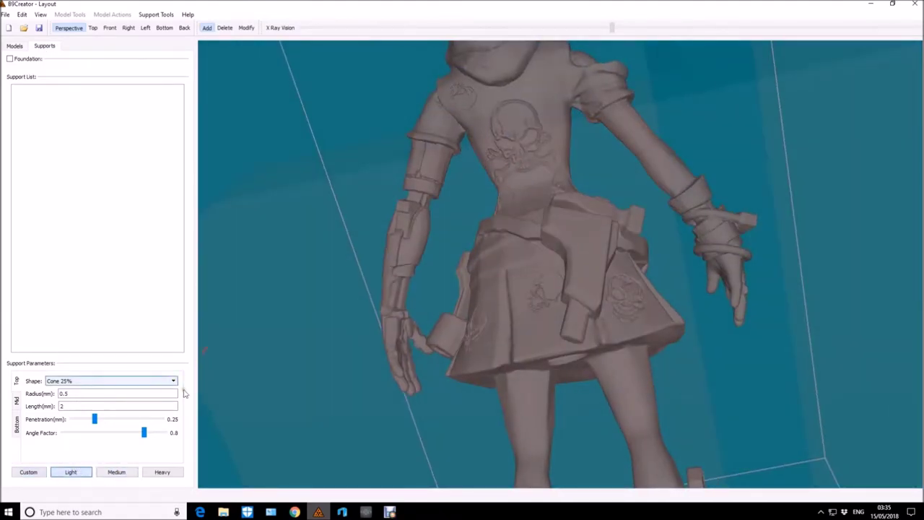
# - Add light supports under both feet of the tilted figure
pyautogui.click(406, 333)
pyautogui.moveTo(423, 435)
pyautogui.mouseDown()
pyautogui.moveTo(405, 333)
pyautogui.moveTo(548, 321)
pyautogui.moveTo(650, 353)
pyautogui.mouseUp()
pyautogui.click(549, 321)
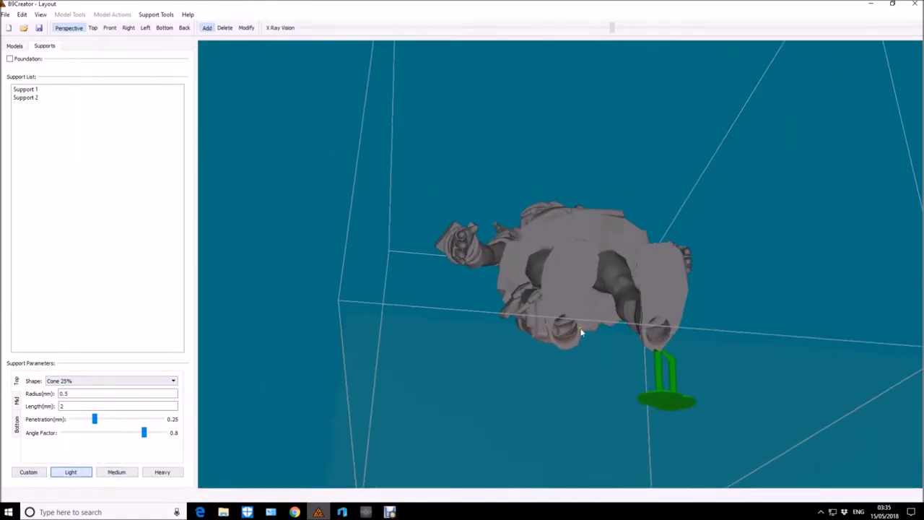
pyautogui.click(652, 351)
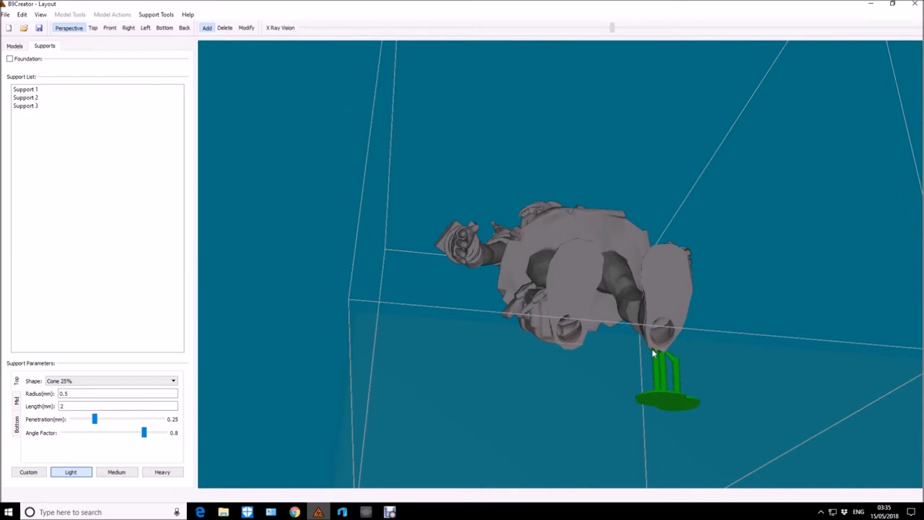
pyautogui.click(572, 351)
pyautogui.click(569, 353)
pyautogui.moveTo(569, 353); pyautogui.dragTo(589, 328)
# - Add more light supports under the hand, skirt and body, totalling about 63
pyautogui.click(716, 363)
pyautogui.moveTo(716, 364)
pyautogui.mouseDown()
pyautogui.moveTo(640, 267)
pyautogui.moveTo(659, 264)
pyautogui.moveTo(561, 351)
pyautogui.mouseUp()
pyautogui.click(659, 265)
pyautogui.click(561, 351)
pyautogui.click(586, 346)
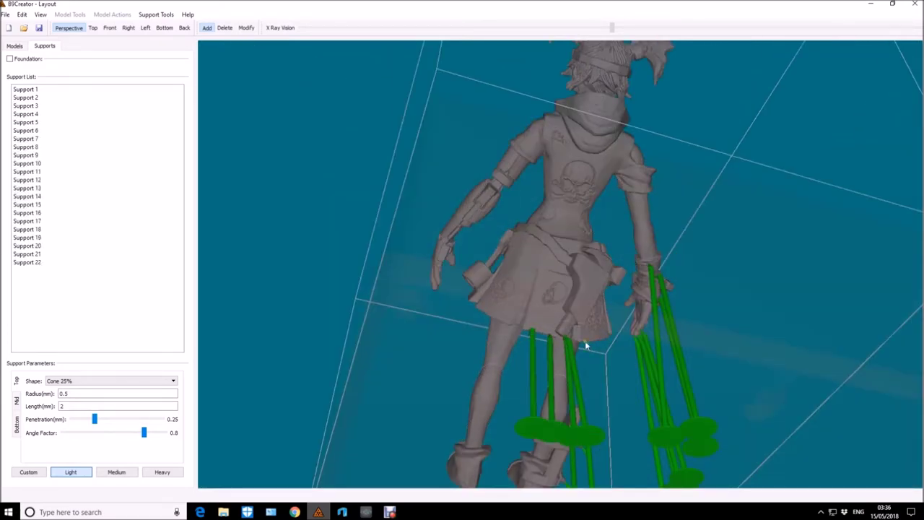
pyautogui.click(630, 316)
pyautogui.click(616, 280)
pyautogui.moveTo(616, 280)
pyautogui.mouseDown()
pyautogui.moveTo(506, 422)
pyautogui.moveTo(533, 267)
pyautogui.moveTo(575, 246)
pyautogui.moveTo(486, 233)
pyautogui.moveTo(584, 209)
pyautogui.moveTo(542, 188)
pyautogui.moveTo(575, 166)
pyautogui.moveTo(596, 180)
pyautogui.moveTo(604, 91)
pyautogui.moveTo(696, 141)
pyautogui.moveTo(758, 149)
pyautogui.moveTo(516, 262)
pyautogui.moveTo(433, 237)
pyautogui.moveTo(404, 245)
pyautogui.mouseUp()
pyautogui.click(487, 233)
pyautogui.click(584, 210)
pyautogui.click(550, 165)
# - Select all sixty-three supports and set their length to 1 and radius to 3
pyautogui.click(94, 271)
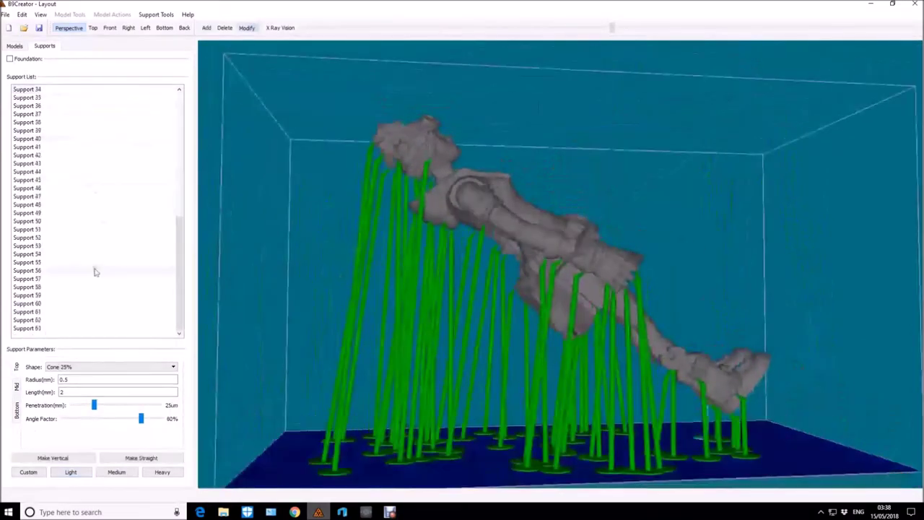
pyautogui.hotkey('ctrl', 'a')
pyautogui.doubleClick(62, 393)
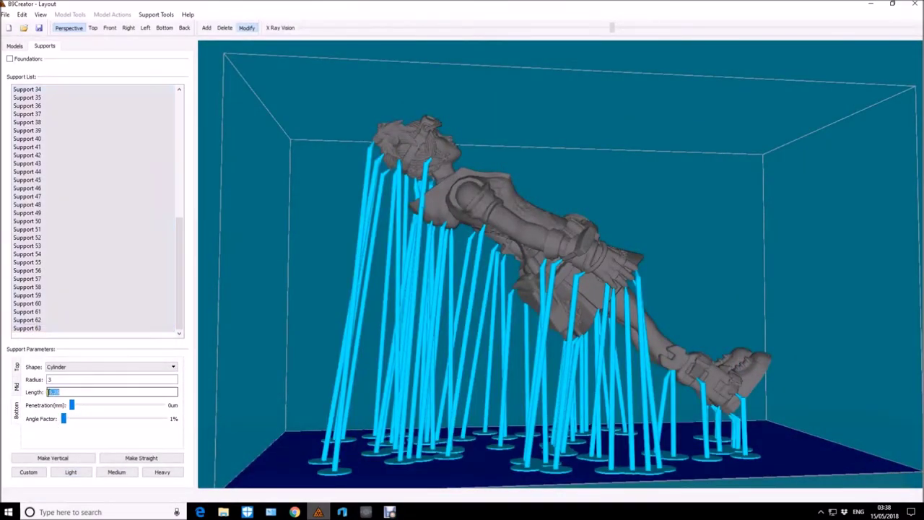
pyautogui.write('1')
pyautogui.press('Return')
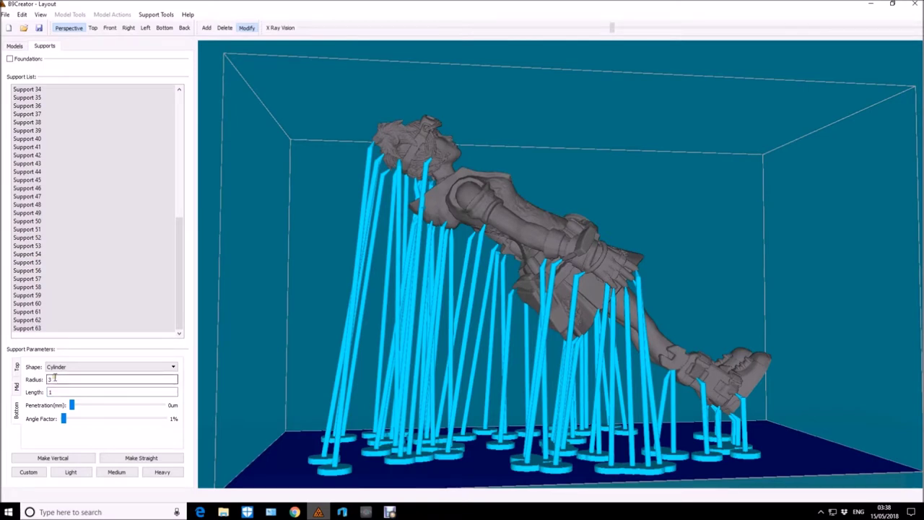
pyautogui.press('Return')
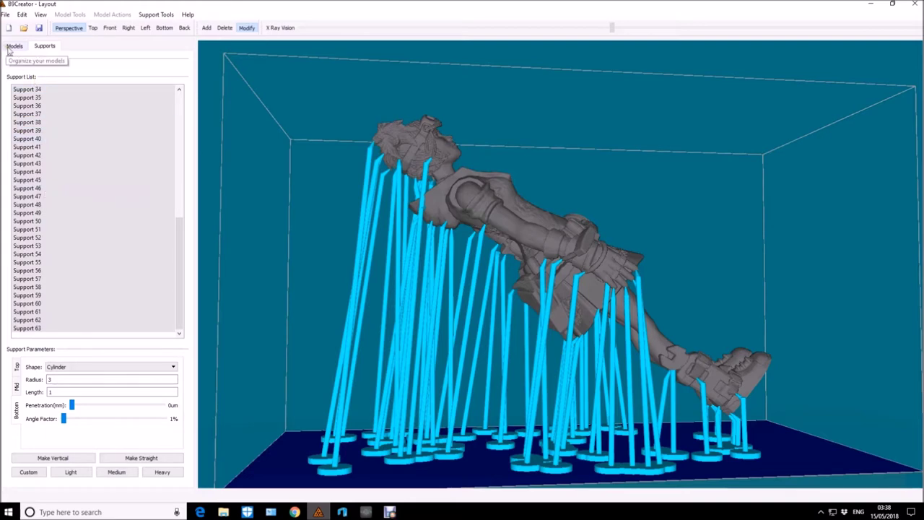
# - Export the supported figure as untitled.stl, overwriting the existing file
pyautogui.click(5, 15)
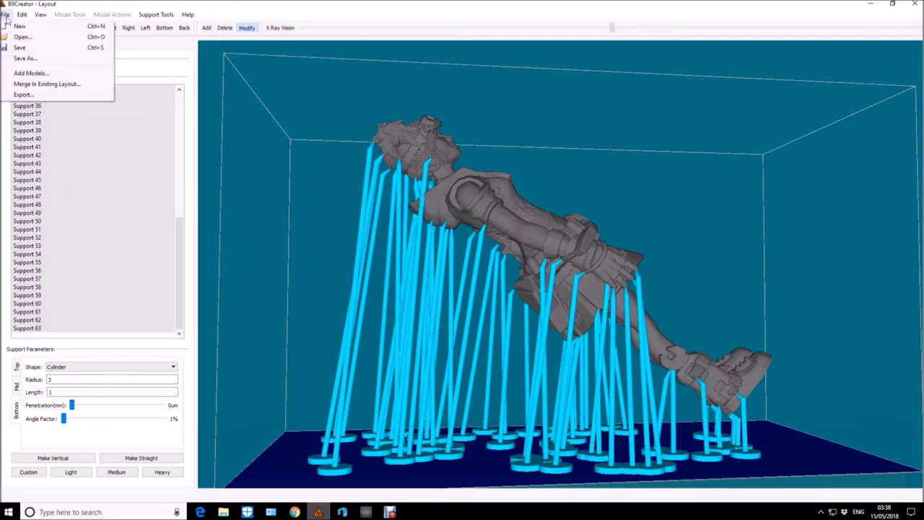
pyautogui.click(23, 95)
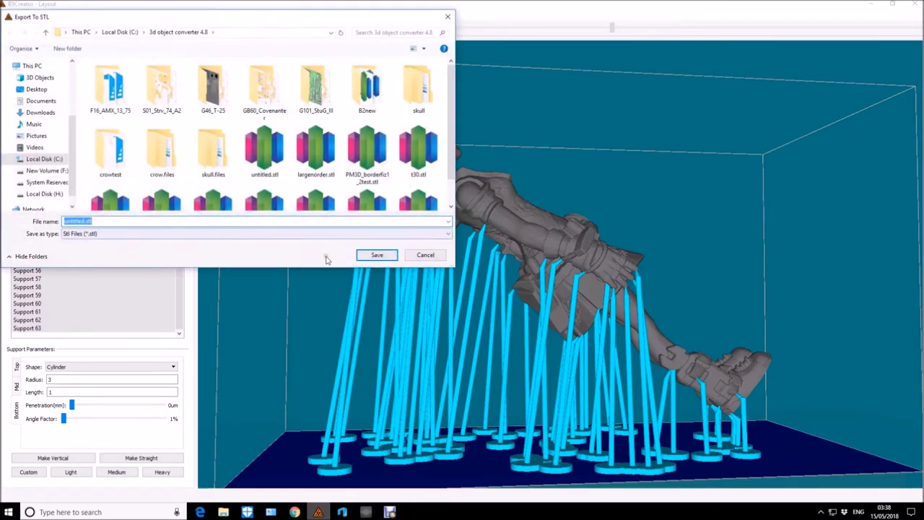
pyautogui.click(371, 258)
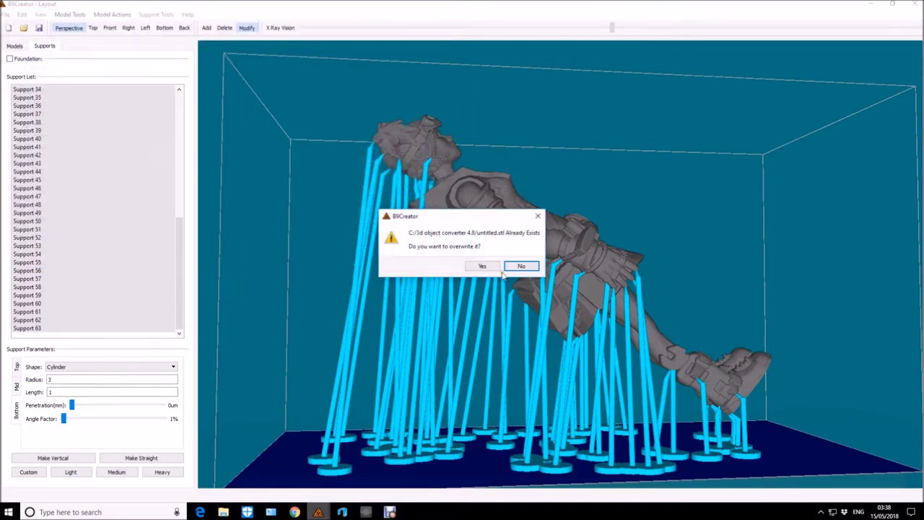
pyautogui.click(475, 264)
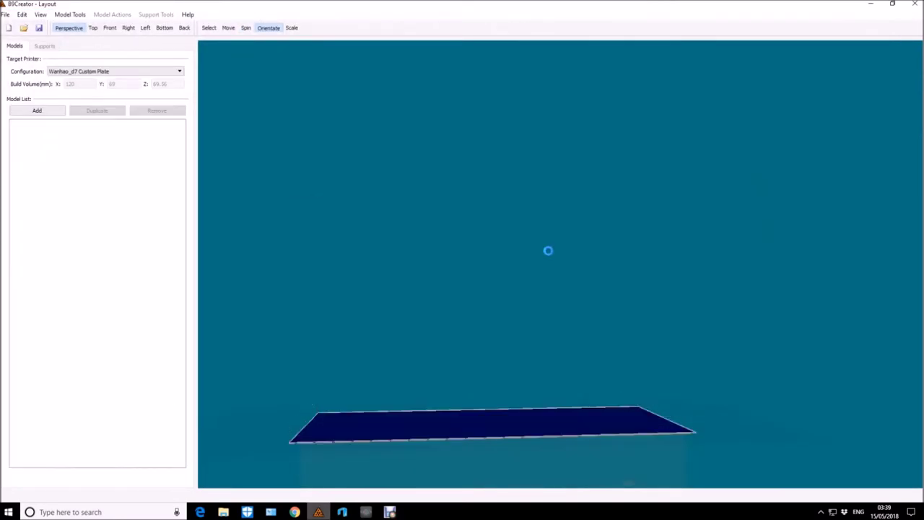
# - Load untitled.stl back as one model and turn it onto its side
pyautogui.click(42, 112)
pyautogui.doubleClick(368, 163)
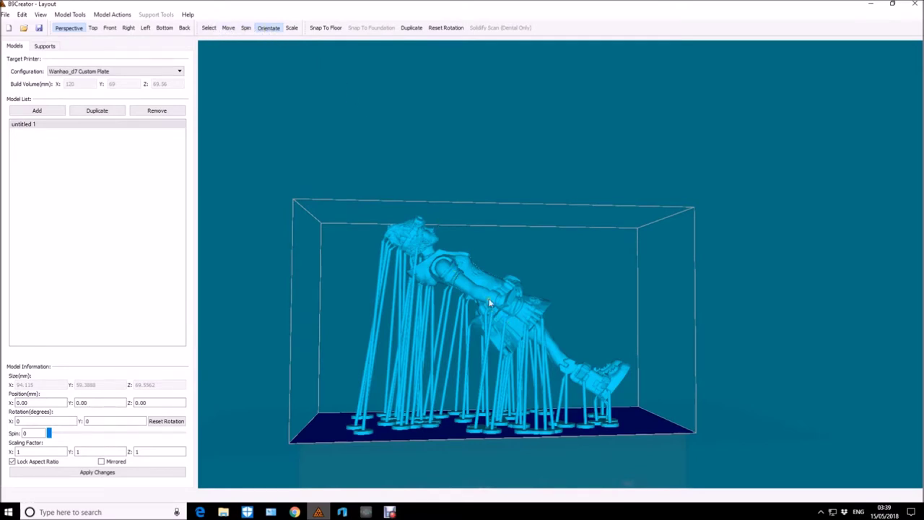
pyautogui.moveTo(467, 287); pyautogui.dragTo(469, 495)
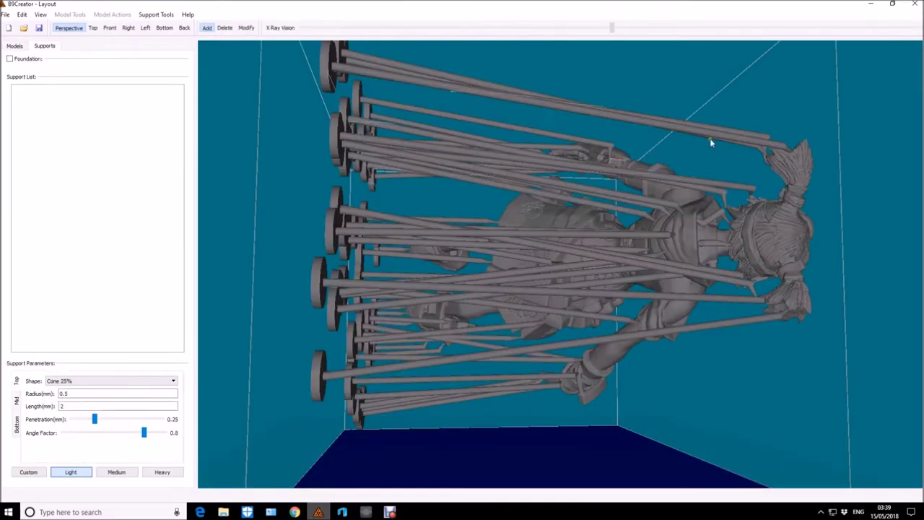
# - Add the first crossbeam supports across the baked-in support posts
pyautogui.moveTo(710, 138)
pyautogui.mouseDown()
pyautogui.moveTo(520, 116)
pyautogui.moveTo(767, 130)
pyautogui.mouseUp()
pyautogui.click(768, 129)
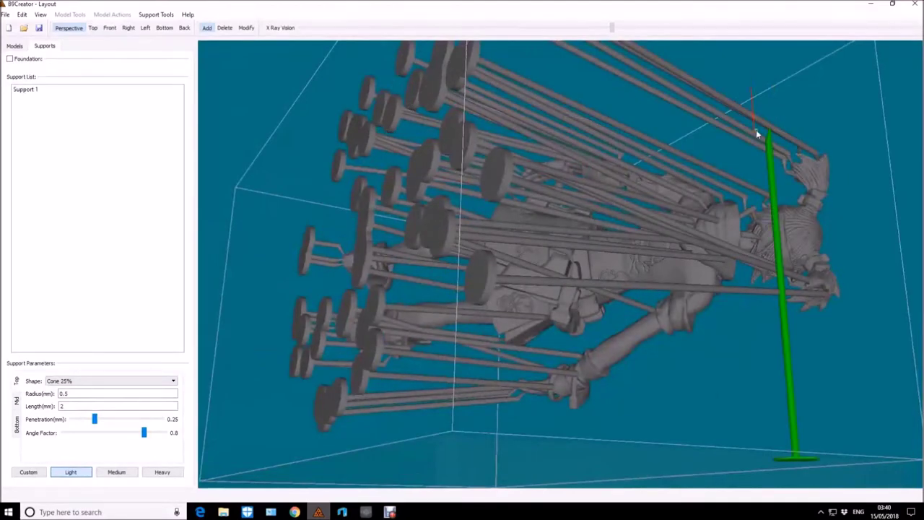
pyautogui.click(706, 124)
pyautogui.click(648, 62)
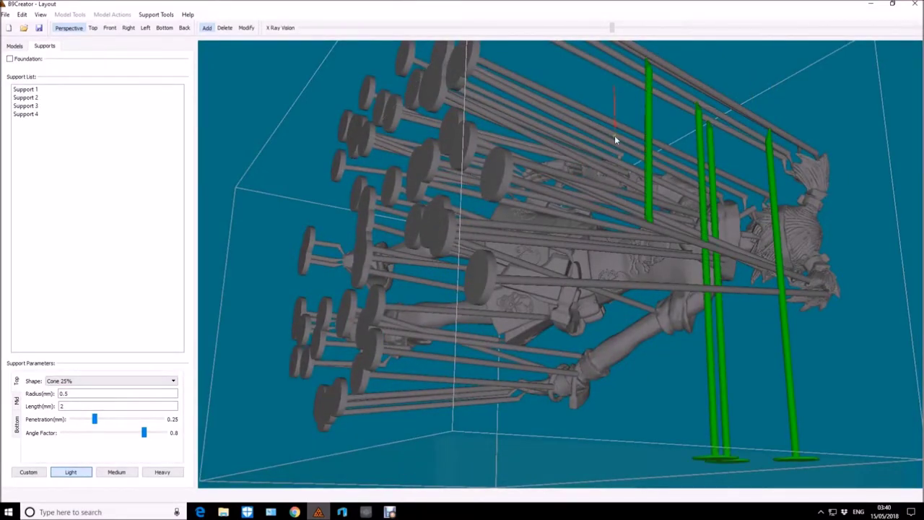
pyautogui.moveTo(614, 135); pyautogui.dragTo(640, 151)
pyautogui.click(699, 71)
pyautogui.moveTo(662, 98)
pyautogui.mouseDown()
pyautogui.moveTo(635, 154)
pyautogui.moveTo(613, 108)
pyautogui.moveTo(623, 79)
pyautogui.mouseUp()
pyautogui.click(637, 155)
pyautogui.click(614, 98)
pyautogui.click(560, 127)
pyautogui.click(613, 109)
# - Add the remaining crossbeam supports to reach twenty, then select them all
pyautogui.click(495, 133)
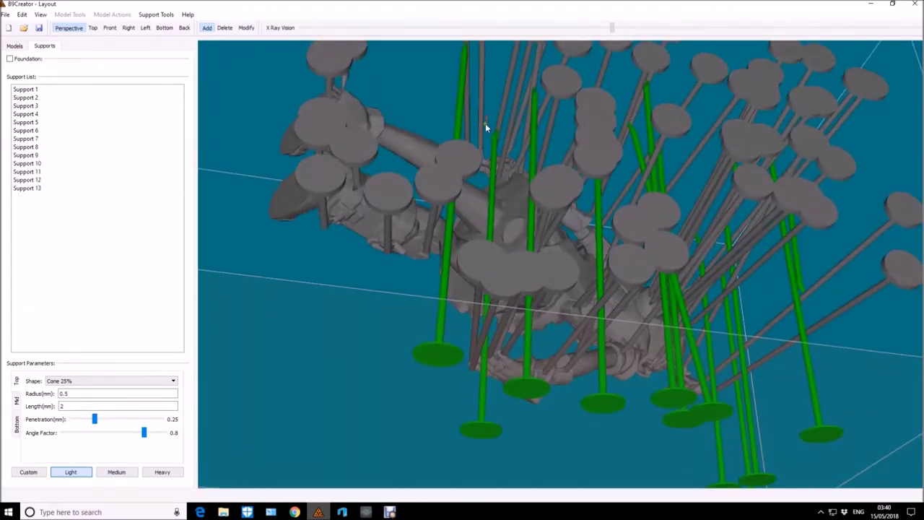
pyautogui.moveTo(480, 130); pyautogui.dragTo(624, 206)
pyautogui.click(628, 77)
pyautogui.click(647, 111)
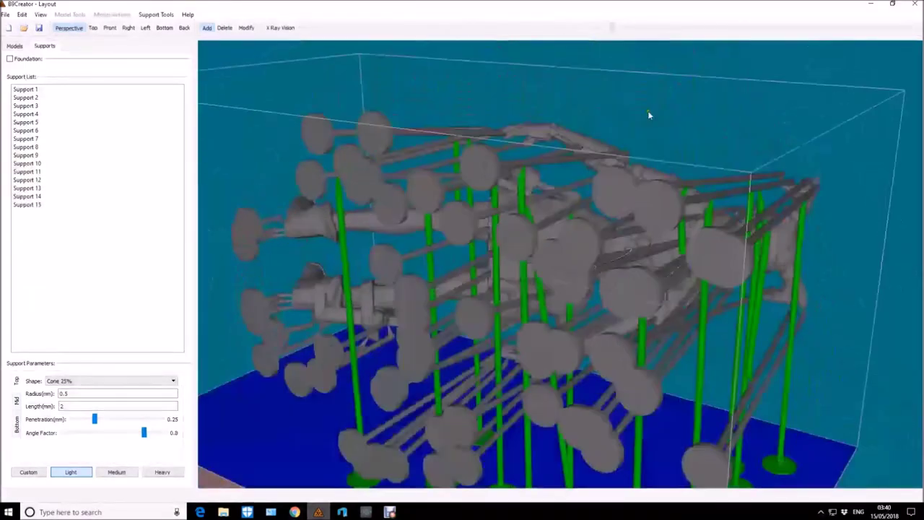
pyautogui.moveTo(647, 110)
pyautogui.mouseDown()
pyautogui.moveTo(670, 176)
pyautogui.moveTo(603, 128)
pyautogui.mouseUp()
pyautogui.click(670, 176)
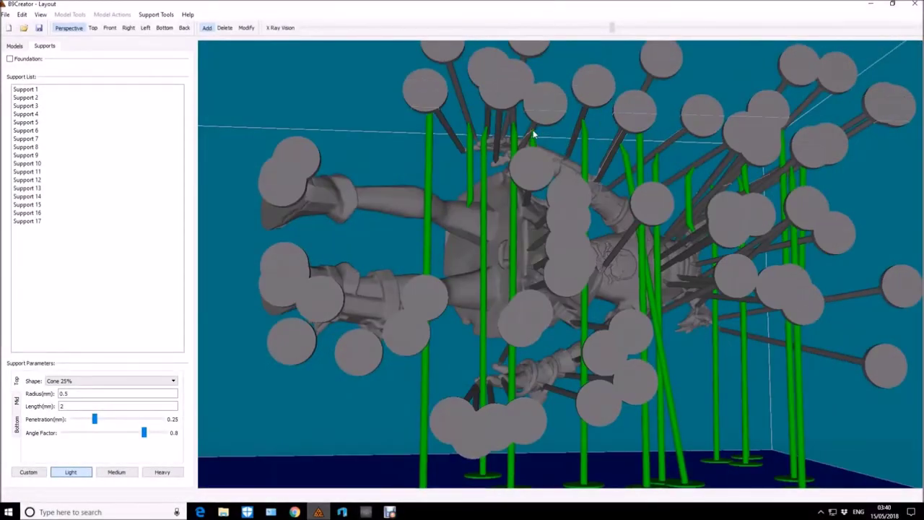
pyautogui.moveTo(534, 135)
pyautogui.mouseDown()
pyautogui.moveTo(621, 169)
pyautogui.moveTo(375, 186)
pyautogui.moveTo(276, 179)
pyautogui.mouseUp()
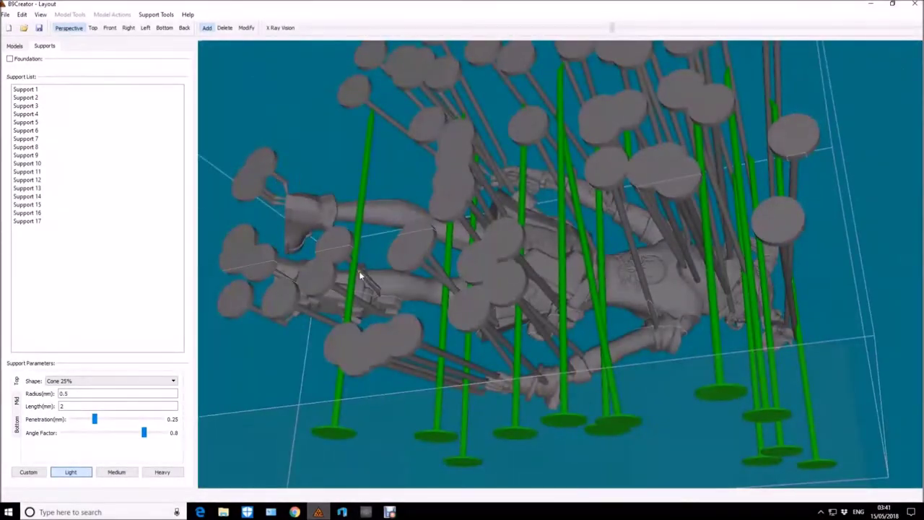
pyautogui.click(545, 141)
pyautogui.moveTo(545, 142)
pyautogui.mouseDown()
pyautogui.moveTo(701, 207)
pyautogui.moveTo(586, 134)
pyautogui.moveTo(594, 275)
pyautogui.mouseUp()
pyautogui.click(587, 133)
pyautogui.click(42, 91)
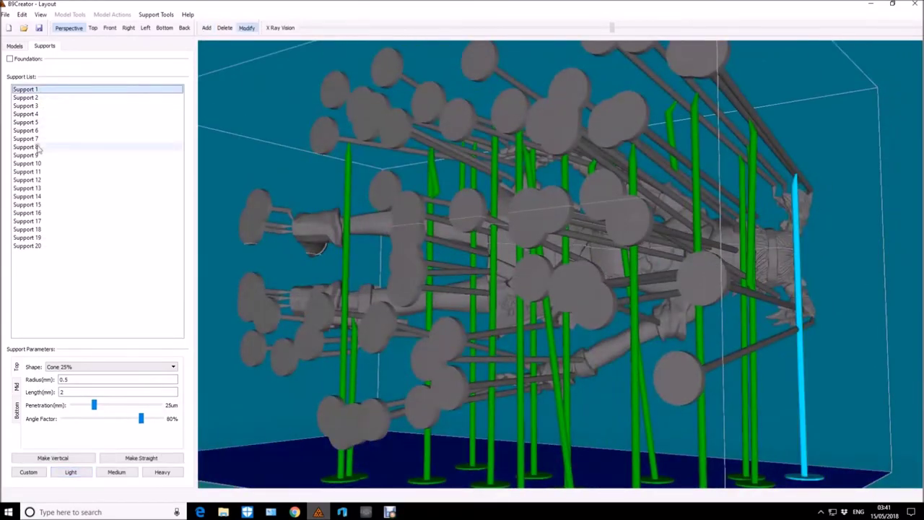
# - Give all twenty supports cylinder tips of length 0.5 and bases of radius 3, length 0.5
pyautogui.keyDown('shift'); pyautogui.click(36, 246); pyautogui.keyUp('shift')
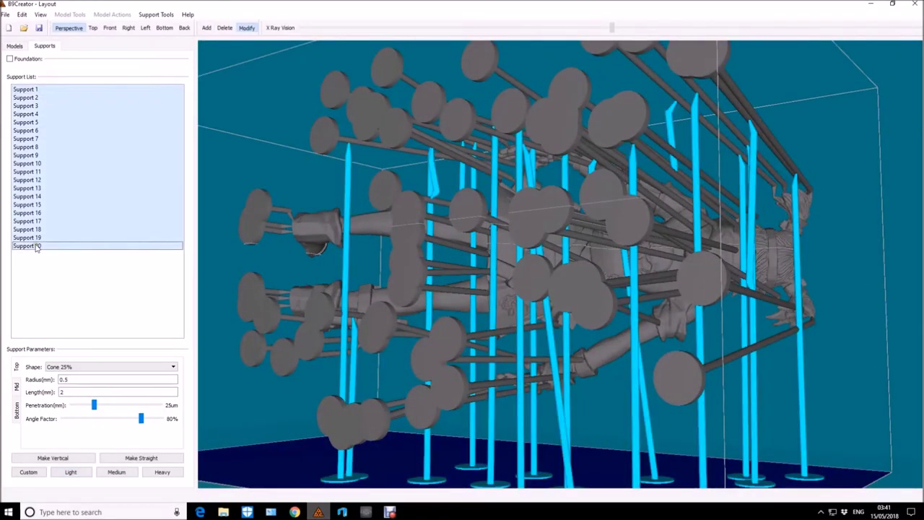
pyautogui.click(174, 368)
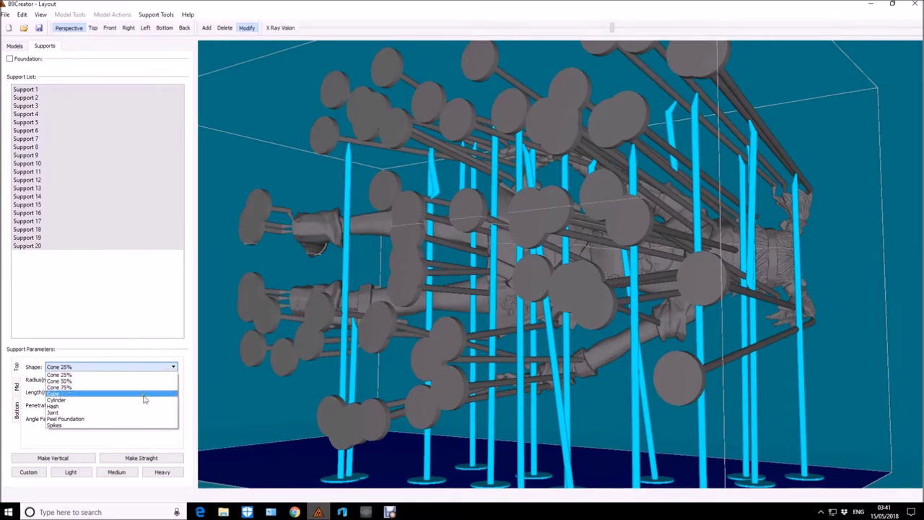
pyautogui.click(143, 399)
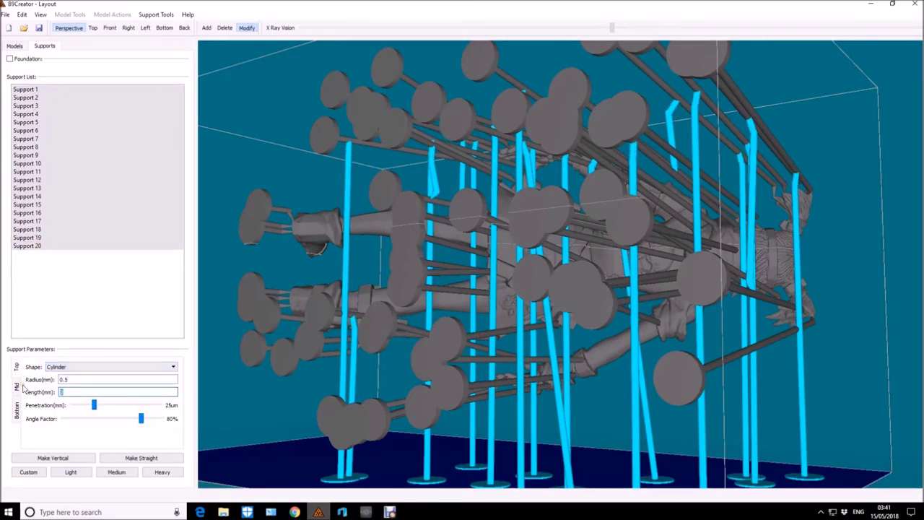
pyautogui.write('0.5')
pyautogui.press('Return')
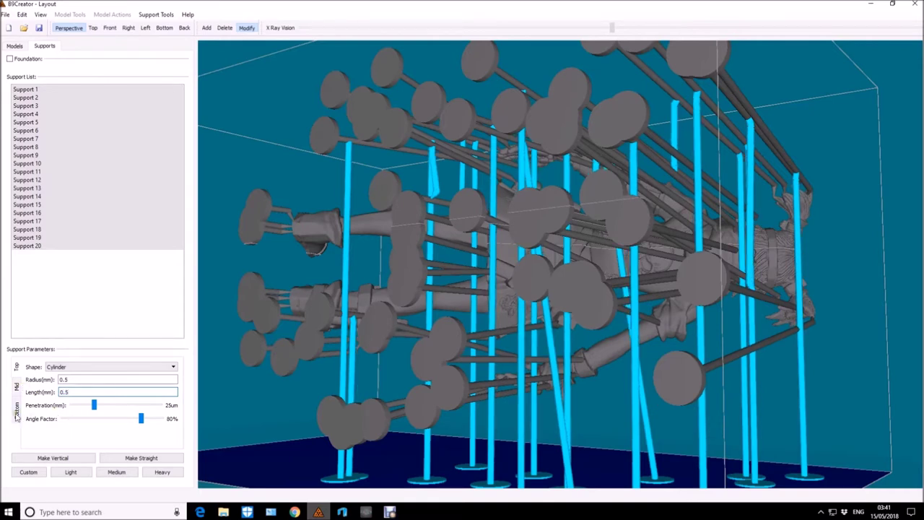
pyautogui.click(17, 410)
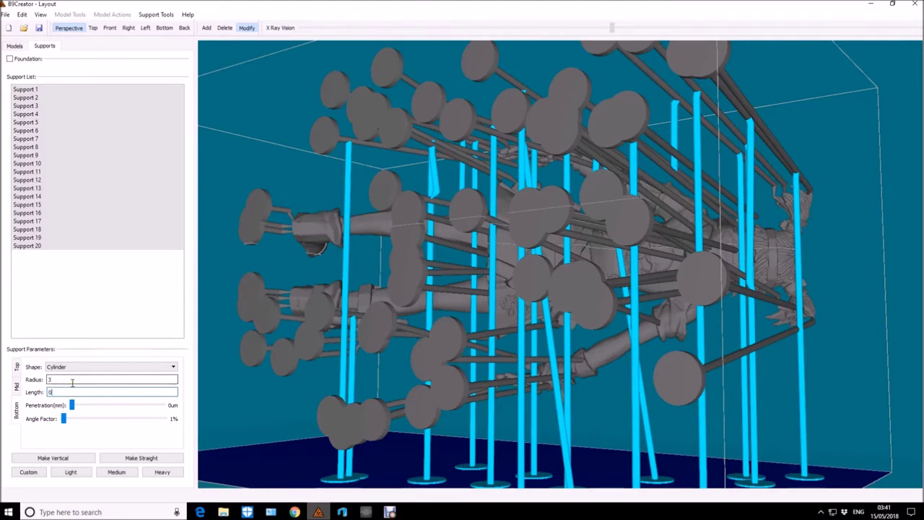
pyautogui.write('.5')
pyautogui.press('Return')
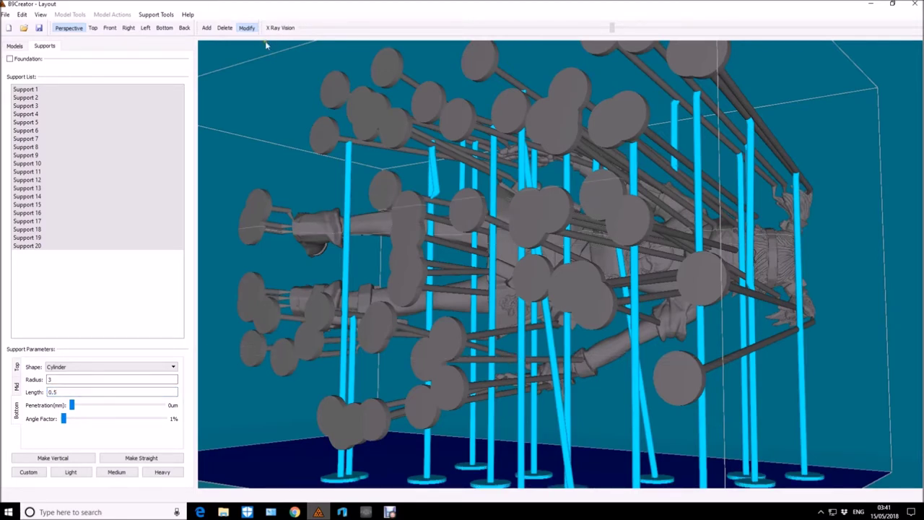
# - Angle Support 20 into a slanted diagonal brace
pyautogui.moveTo(361, 194)
pyautogui.mouseDown()
pyautogui.moveTo(581, 437)
pyautogui.moveTo(616, 497)
pyautogui.mouseUp()
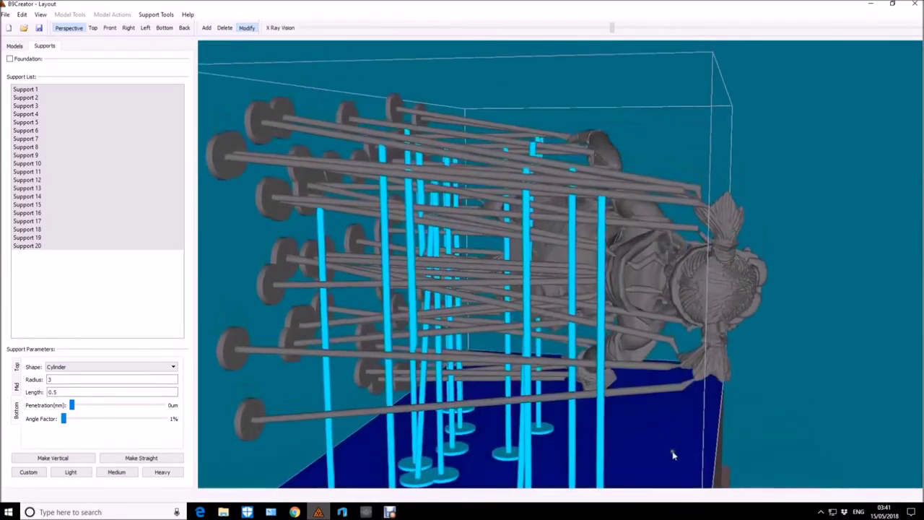
pyautogui.moveTo(626, 472)
pyautogui.mouseDown()
pyautogui.moveTo(589, 268)
pyautogui.moveTo(481, 264)
pyautogui.moveTo(526, 356)
pyautogui.moveTo(512, 399)
pyautogui.mouseUp()
pyautogui.click(662, 257)
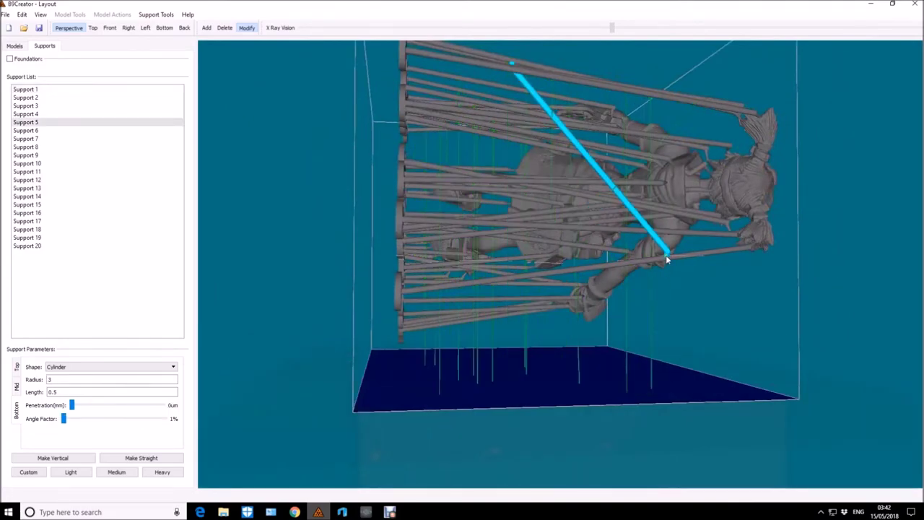
pyautogui.moveTo(652, 259)
pyautogui.mouseDown()
pyautogui.moveTo(489, 386)
pyautogui.moveTo(504, 382)
pyautogui.mouseUp()
pyautogui.click(582, 409)
pyautogui.moveTo(581, 408); pyautogui.dragTo(575, 262)
pyautogui.click(625, 292)
pyautogui.moveTo(625, 293)
pyautogui.mouseDown()
pyautogui.moveTo(573, 252)
pyautogui.moveTo(609, 387)
pyautogui.mouseUp()
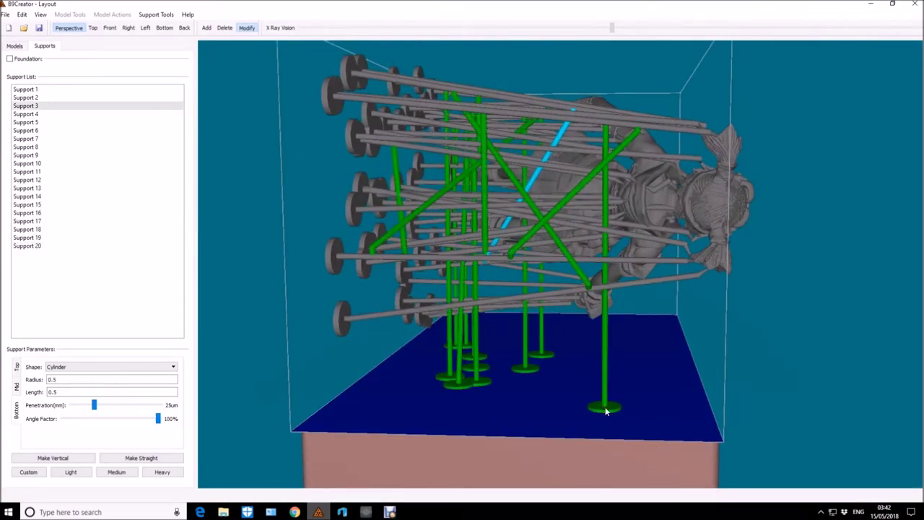
# - Move the bases of Supports 8 and 11 to new spots as diagonal braces
pyautogui.click(418, 279)
pyautogui.moveTo(418, 279); pyautogui.dragTo(464, 386)
pyautogui.moveTo(350, 320)
pyautogui.mouseDown()
pyautogui.moveTo(359, 275)
pyautogui.moveTo(351, 291)
pyautogui.moveTo(450, 377)
pyautogui.moveTo(552, 324)
pyautogui.mouseUp()
pyautogui.click(476, 364)
pyautogui.click(399, 215)
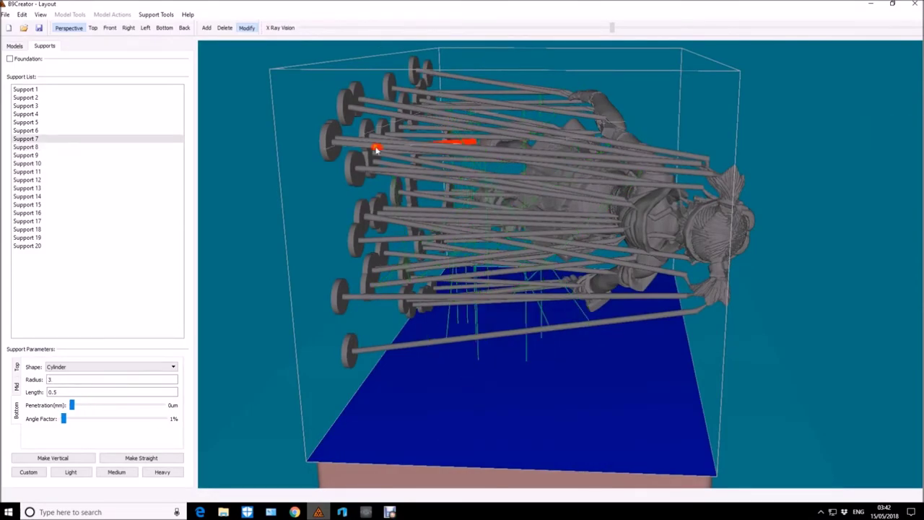
pyautogui.moveTo(399, 215)
pyautogui.mouseDown()
pyautogui.moveTo(538, 359)
pyautogui.moveTo(532, 461)
pyautogui.mouseUp()
pyautogui.click(537, 381)
pyautogui.moveTo(536, 381)
pyautogui.mouseDown()
pyautogui.moveTo(466, 359)
pyautogui.moveTo(621, 325)
pyautogui.moveTo(666, 215)
pyautogui.moveTo(597, 182)
pyautogui.moveTo(641, 435)
pyautogui.mouseUp()
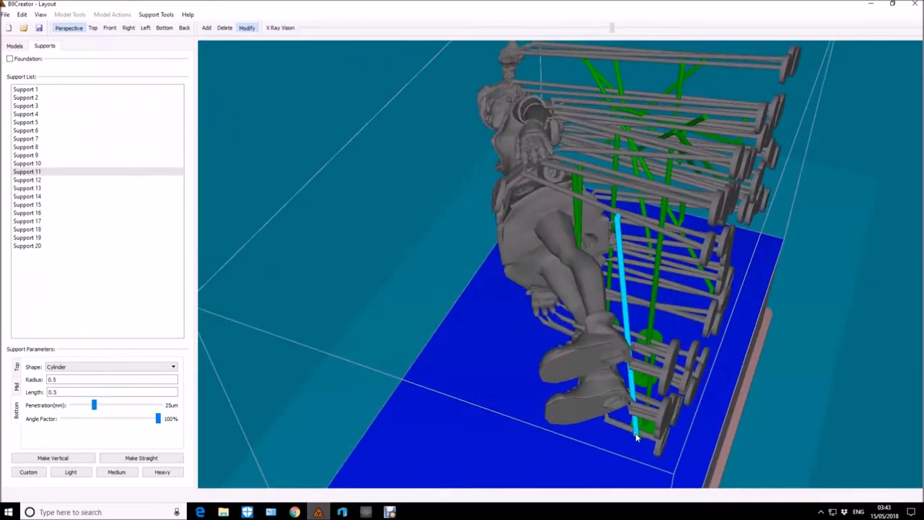
# - Reslant another support and turn Support 13 into a diagonal brace
pyautogui.moveTo(641, 435)
pyautogui.mouseDown()
pyautogui.moveTo(722, 394)
pyautogui.moveTo(530, 377)
pyautogui.mouseUp()
pyautogui.moveTo(484, 353); pyautogui.dragTo(443, 325)
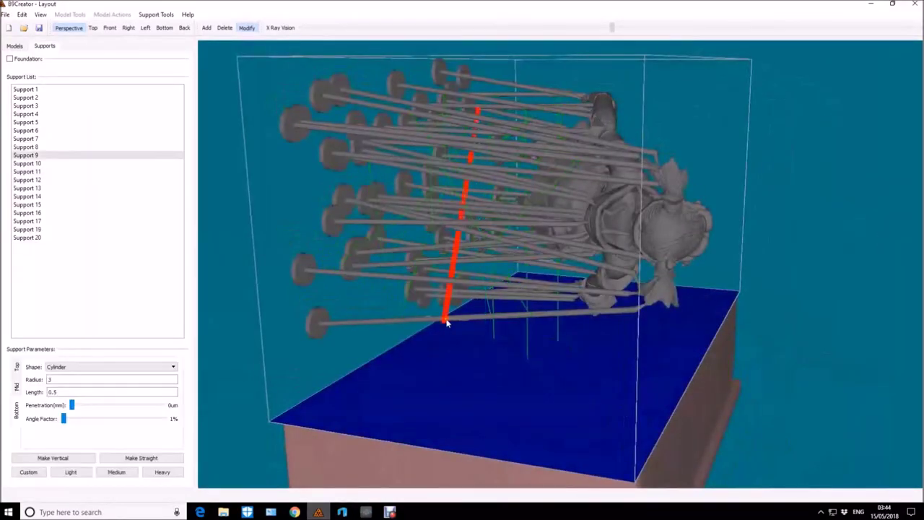
pyautogui.moveTo(546, 377); pyautogui.dragTo(587, 380)
pyautogui.click(587, 380)
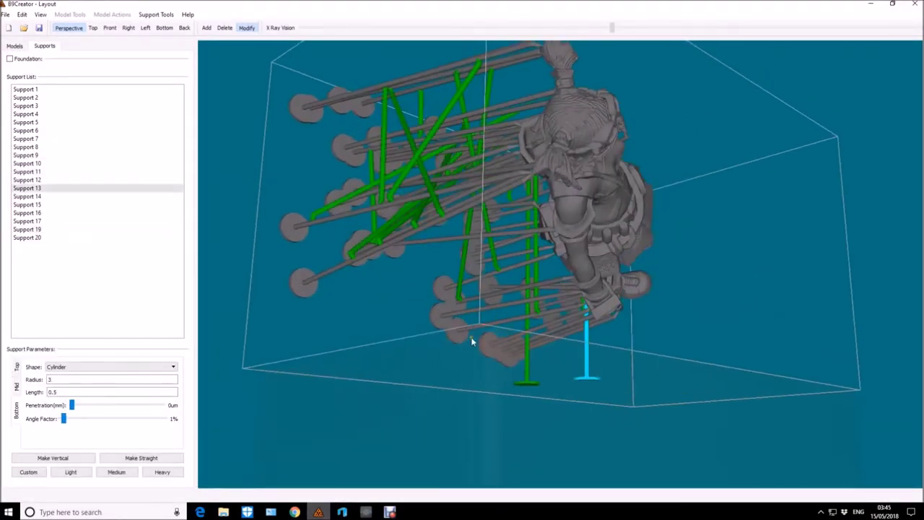
pyautogui.moveTo(473, 338); pyautogui.dragTo(465, 288)
pyautogui.moveTo(479, 375)
pyautogui.mouseDown()
pyautogui.moveTo(444, 385)
pyautogui.moveTo(478, 378)
pyautogui.moveTo(541, 313)
pyautogui.moveTo(556, 412)
pyautogui.moveTo(629, 407)
pyautogui.moveTo(530, 373)
pyautogui.moveTo(631, 293)
pyautogui.moveTo(592, 274)
pyautogui.mouseUp()
pyautogui.click(479, 377)
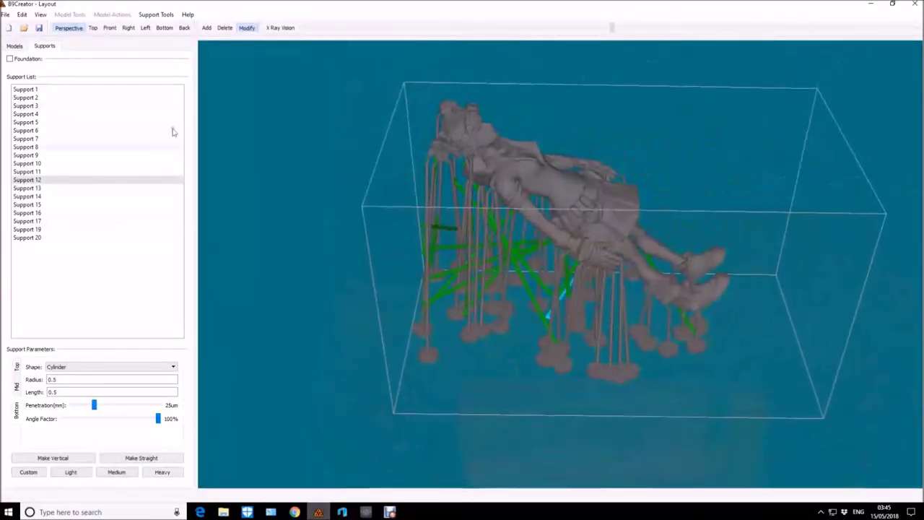
# - Add Supports 21 and 22 below the figure with cylindrical tips
pyautogui.click(206, 27)
pyautogui.click(601, 323)
pyautogui.click(586, 294)
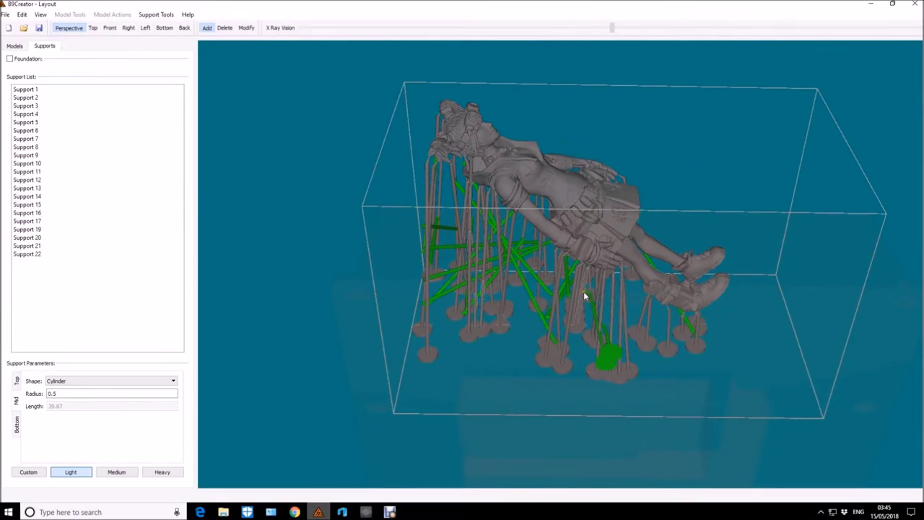
pyautogui.click(72, 368)
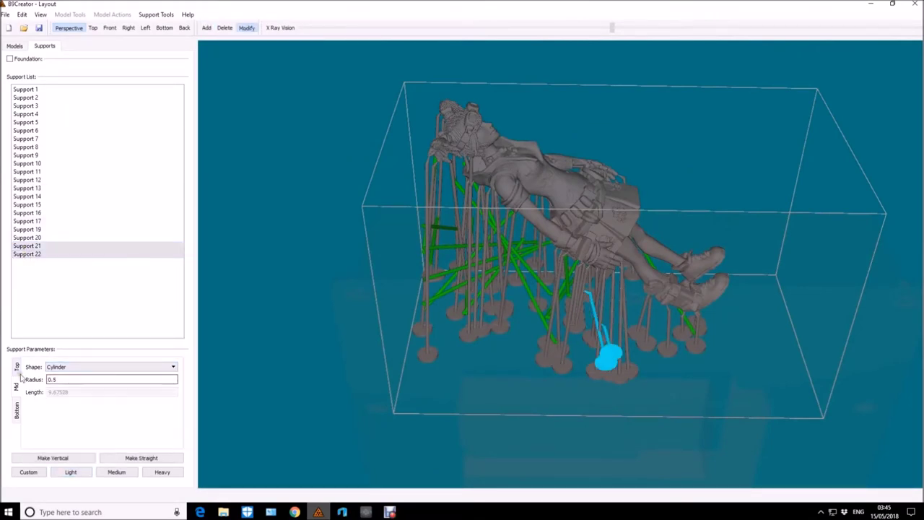
pyautogui.click(71, 366)
pyautogui.click(39, 390)
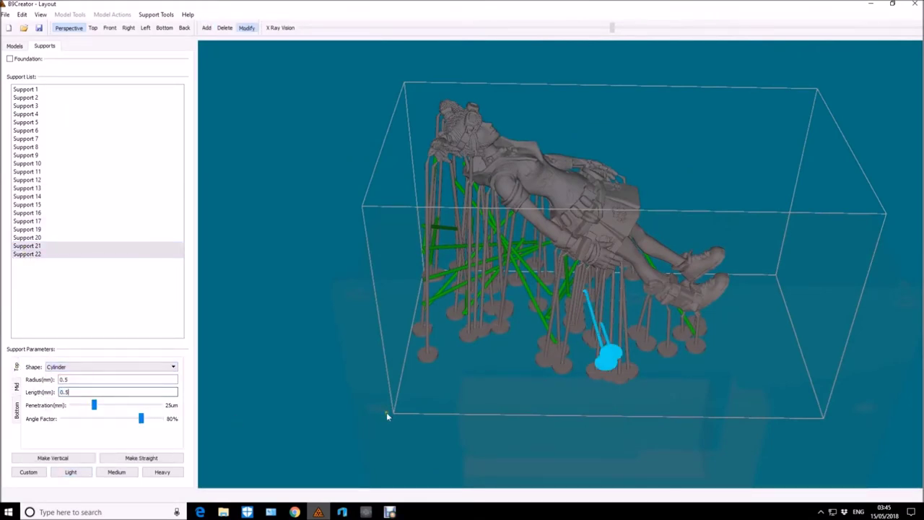
# - Stand the new supports vertically with their lower ends reaching the build plate
pyautogui.moveTo(387, 416)
pyautogui.mouseDown()
pyautogui.moveTo(652, 389)
pyautogui.moveTo(646, 412)
pyautogui.moveTo(608, 355)
pyautogui.mouseUp()
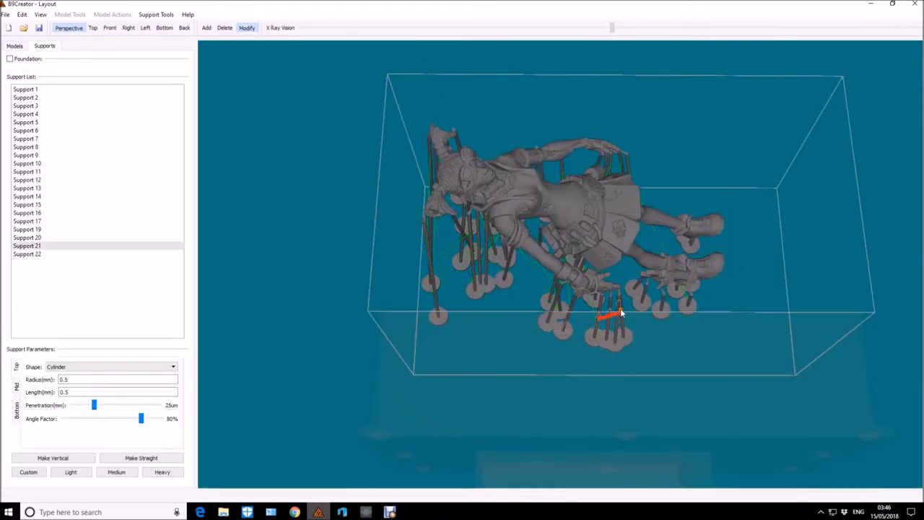
pyautogui.moveTo(571, 308)
pyautogui.mouseDown()
pyautogui.moveTo(557, 305)
pyautogui.moveTo(640, 347)
pyautogui.mouseUp()
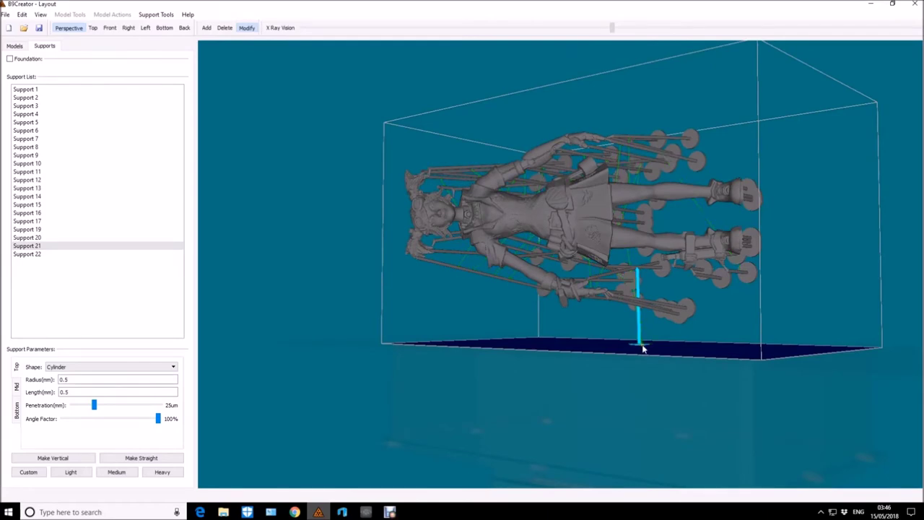
pyautogui.moveTo(650, 308)
pyautogui.mouseDown()
pyautogui.moveTo(643, 332)
pyautogui.moveTo(652, 336)
pyautogui.mouseUp()
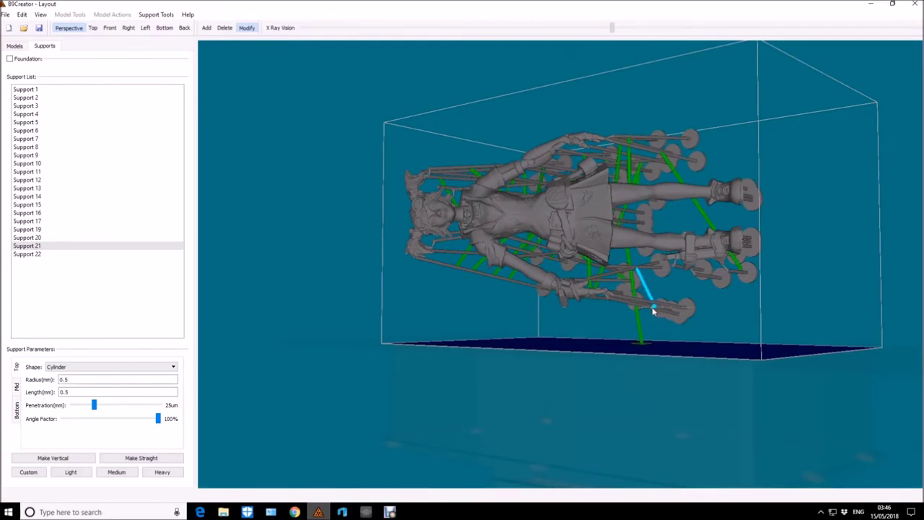
pyautogui.moveTo(654, 311); pyautogui.dragTo(567, 354)
pyautogui.click(566, 347)
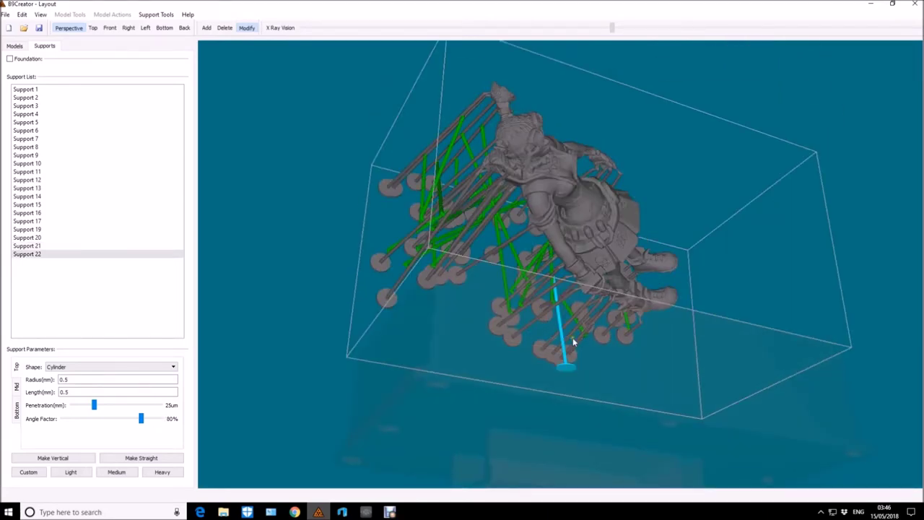
pyautogui.moveTo(635, 363)
pyautogui.mouseDown()
pyautogui.moveTo(668, 349)
pyautogui.moveTo(634, 305)
pyautogui.moveTo(612, 313)
pyautogui.moveTo(606, 387)
pyautogui.moveTo(541, 337)
pyautogui.mouseUp()
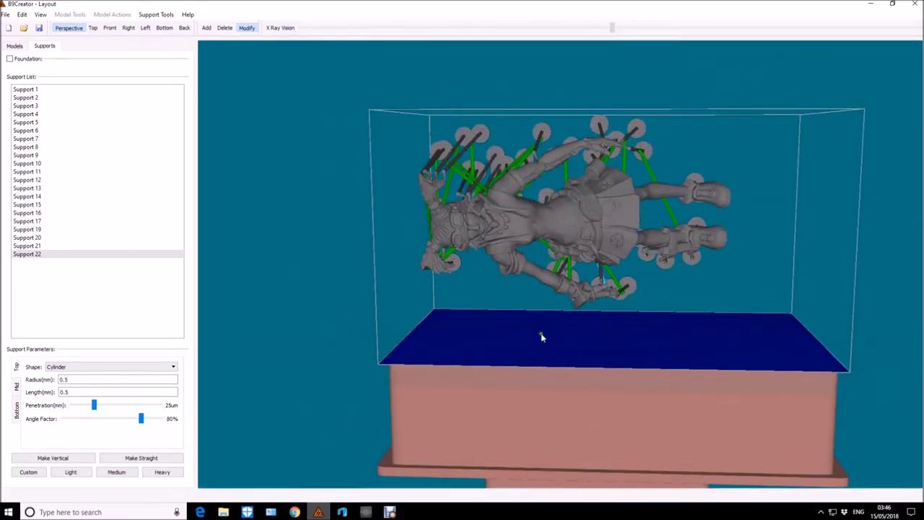
pyautogui.click(550, 224)
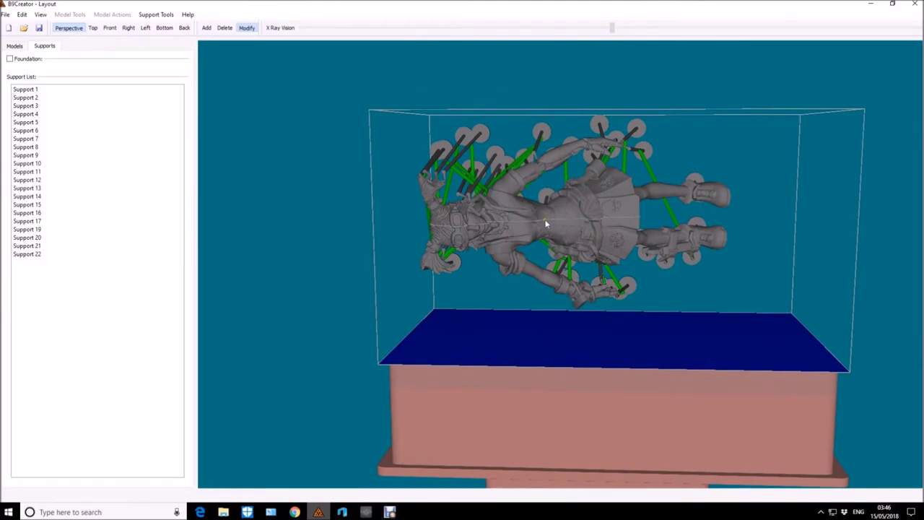
# - Export the crossbraced figure as untitled.stl, overwriting the old file, and switch to 3D Builder
pyautogui.click(7, 16)
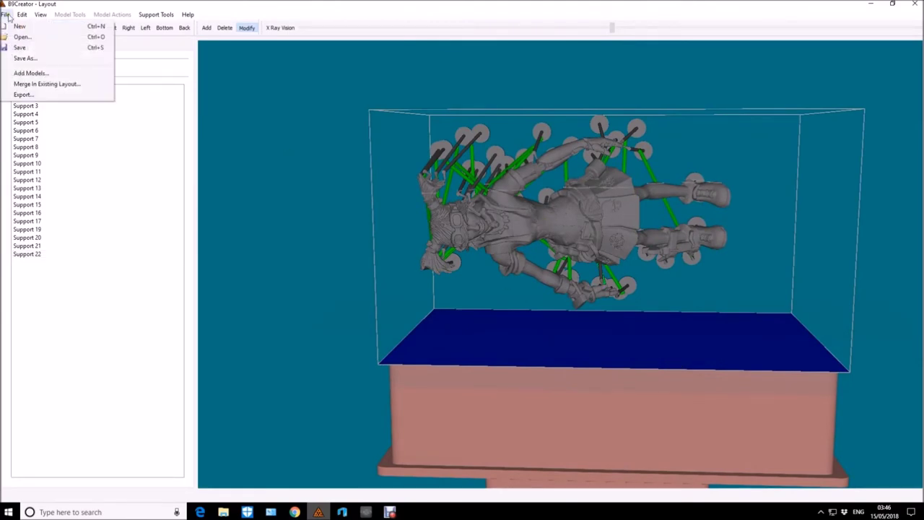
pyautogui.click(23, 94)
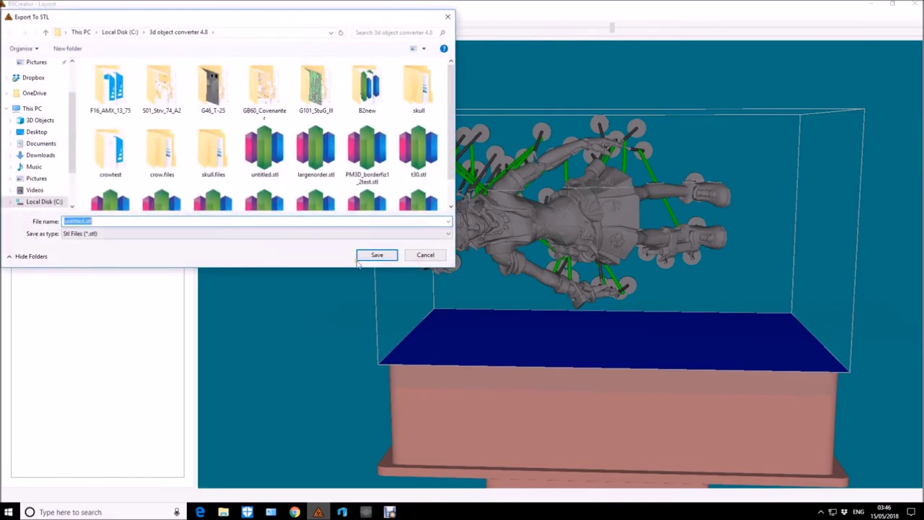
pyautogui.click(386, 257)
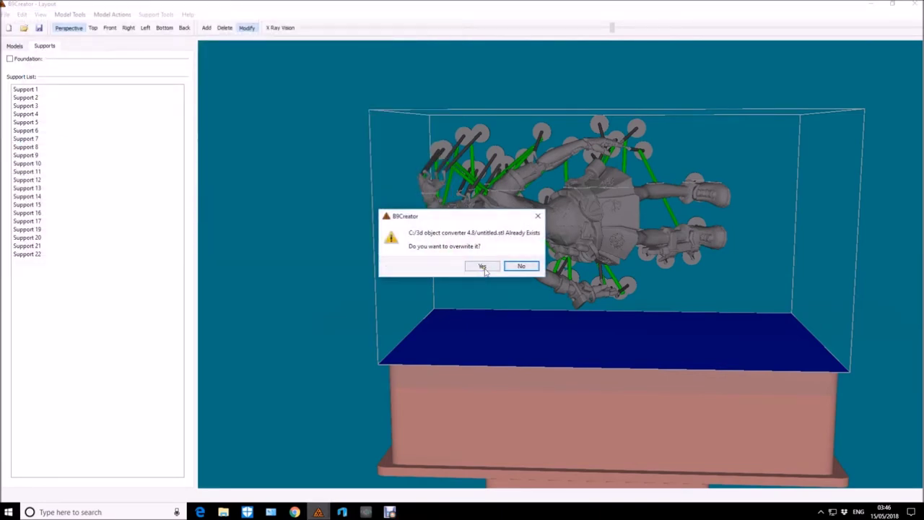
pyautogui.click(483, 267)
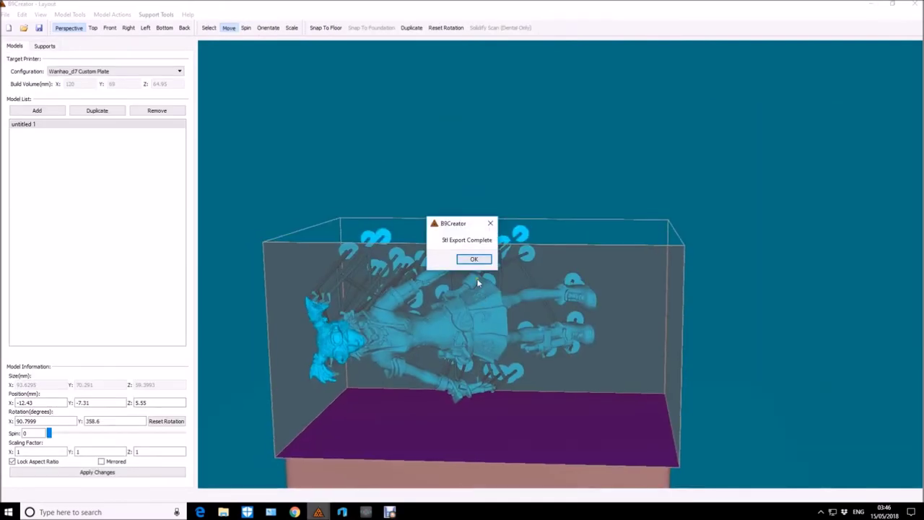
pyautogui.click(474, 260)
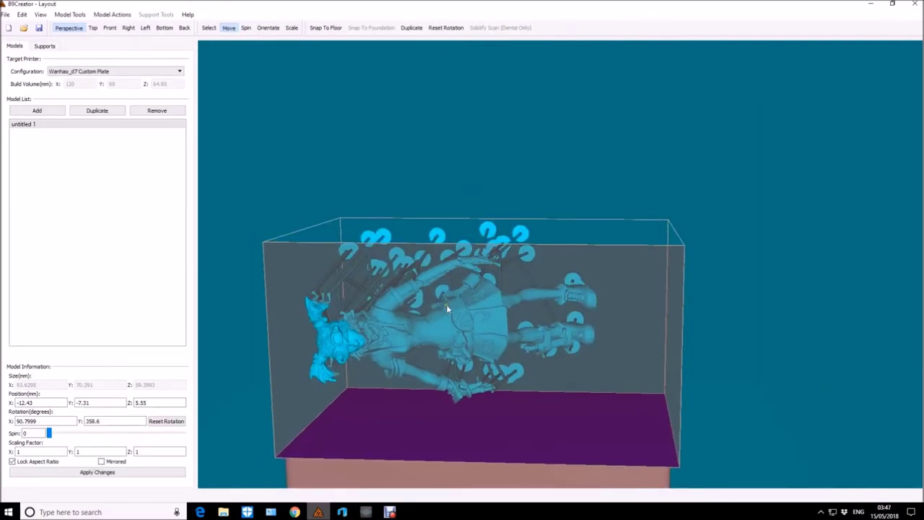
pyautogui.click(342, 512)
# - Load the exported untitled.stl into 3D Builder and repair its invalid definition
pyautogui.click(532, 240)
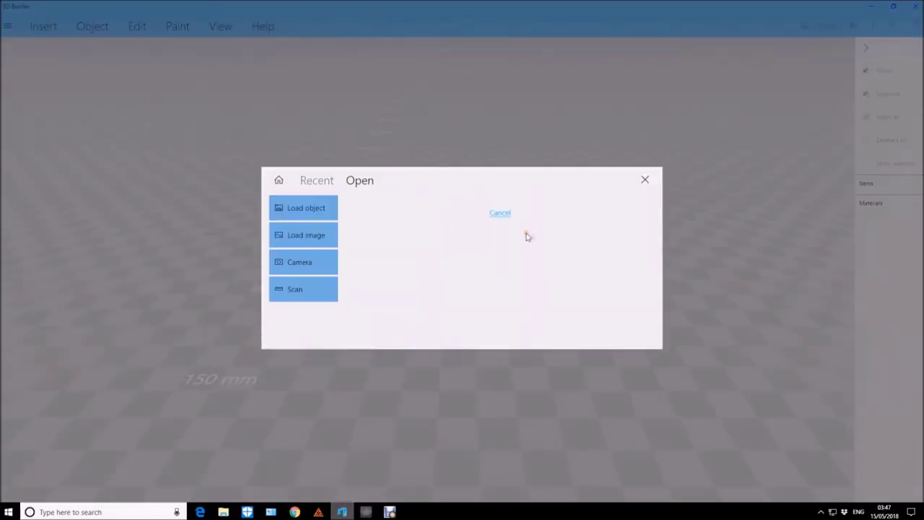
pyautogui.click(317, 208)
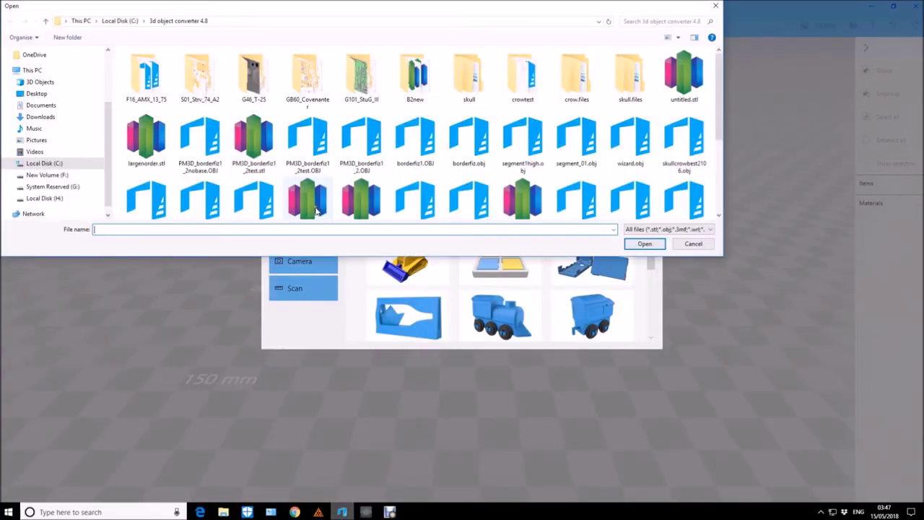
pyautogui.click(682, 80)
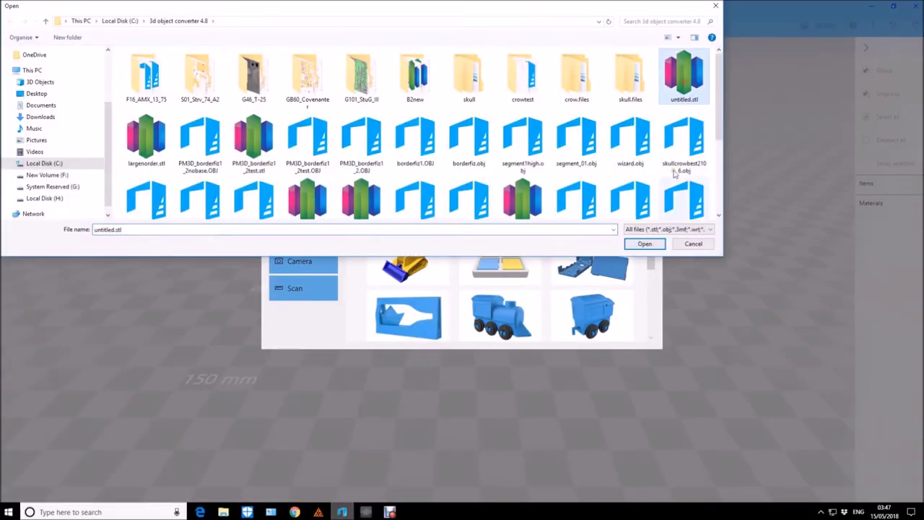
pyautogui.click(645, 244)
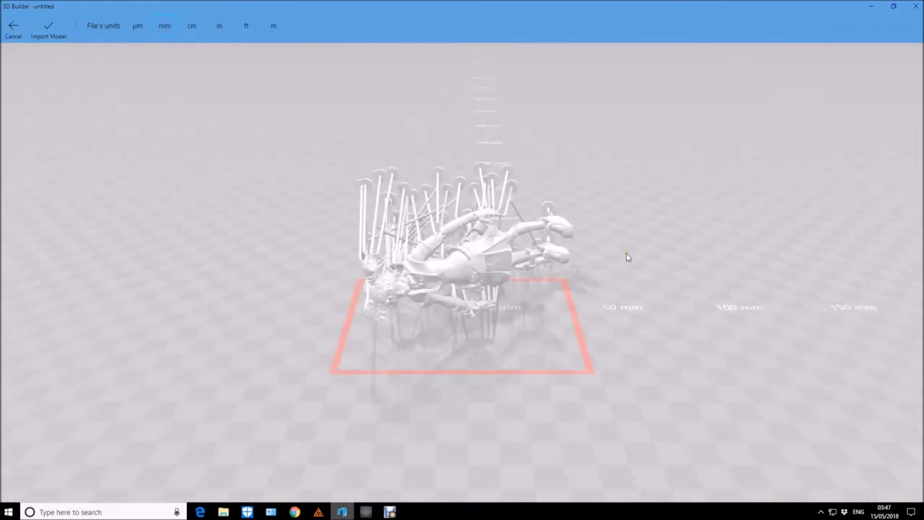
pyautogui.click(52, 27)
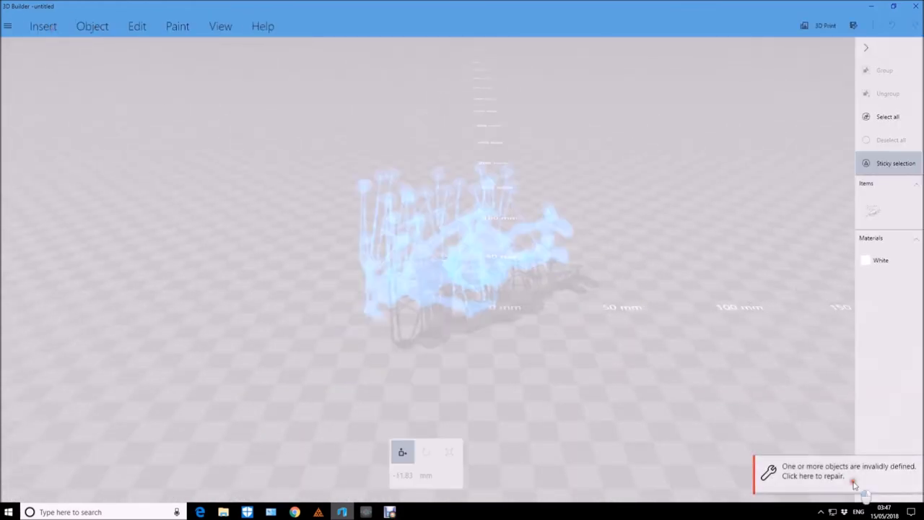
pyautogui.click(853, 482)
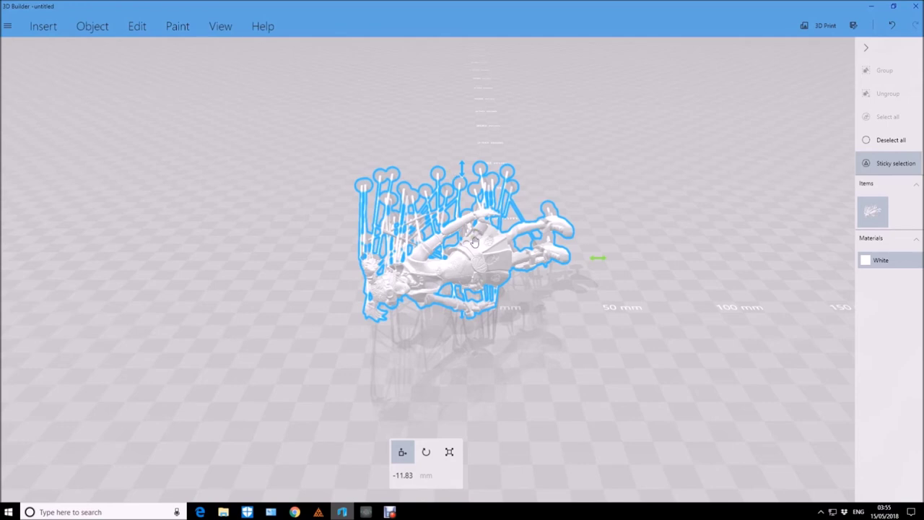
# - Rotate the figure about 270° so its support bases point downward
pyautogui.click(426, 451)
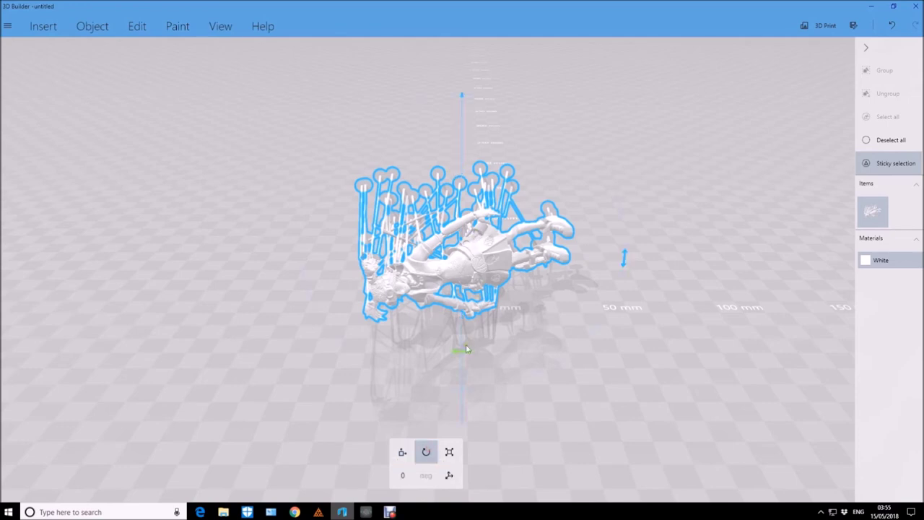
pyautogui.moveTo(477, 208); pyautogui.dragTo(532, 110, button='right')
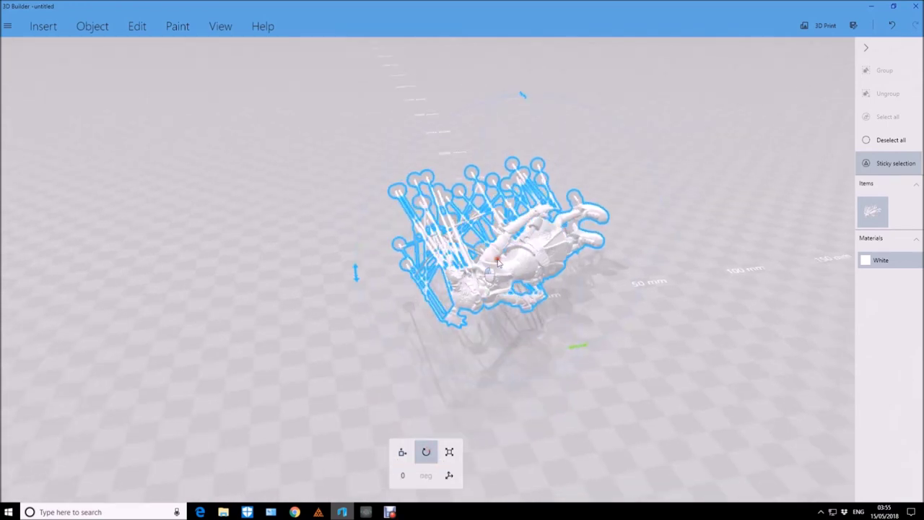
pyautogui.moveTo(517, 93)
pyautogui.mouseDown()
pyautogui.moveTo(306, 102)
pyautogui.moveTo(305, 151)
pyautogui.mouseUp()
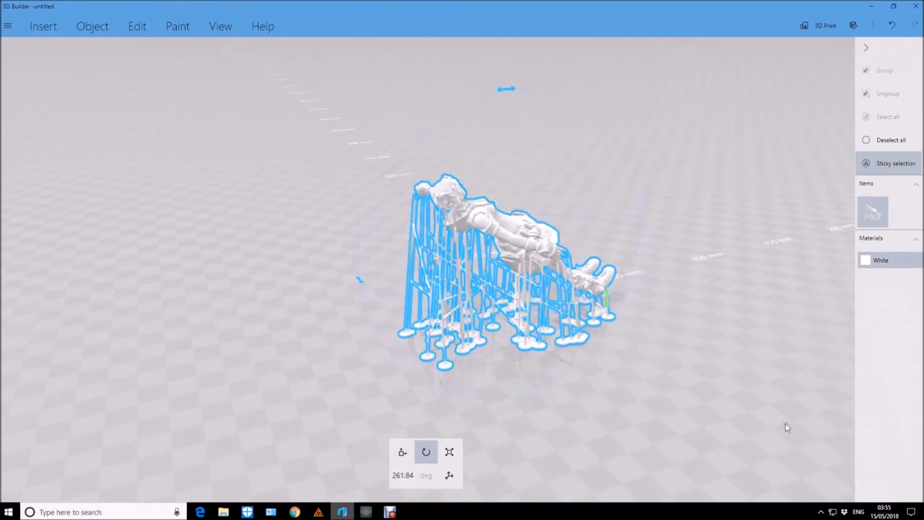
pyautogui.moveTo(823, 461)
pyautogui.mouseDown(button='right')
pyautogui.moveTo(648, 351)
pyautogui.moveTo(555, 332)
pyautogui.mouseUp(button='right')
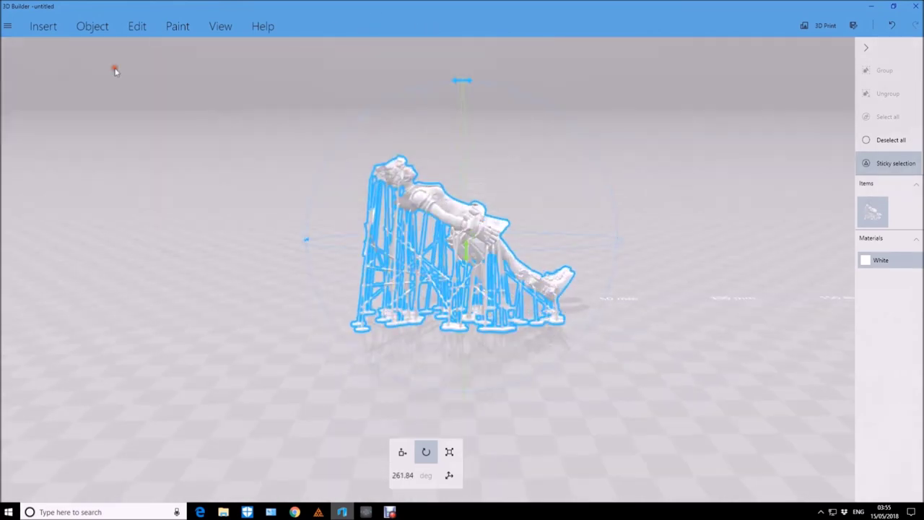
# - Settle the upright figure flat onto the build plate
pyautogui.click(92, 26)
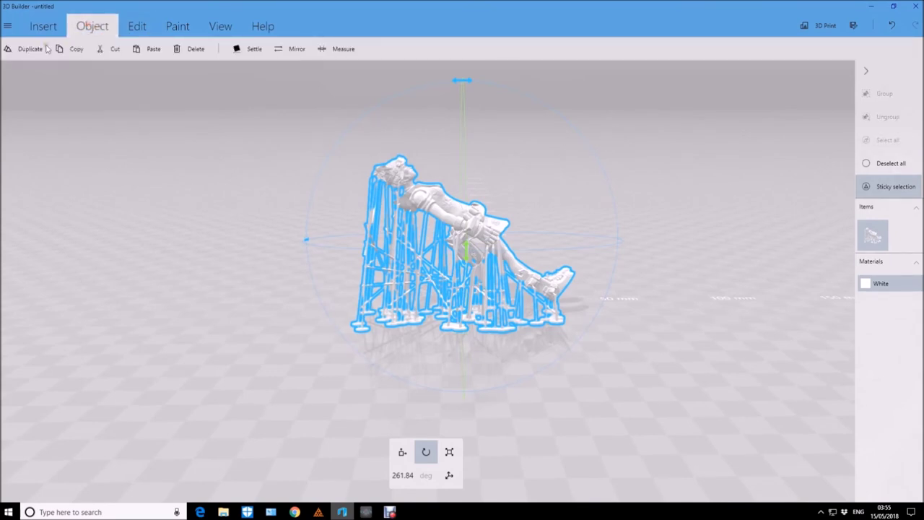
pyautogui.click(253, 49)
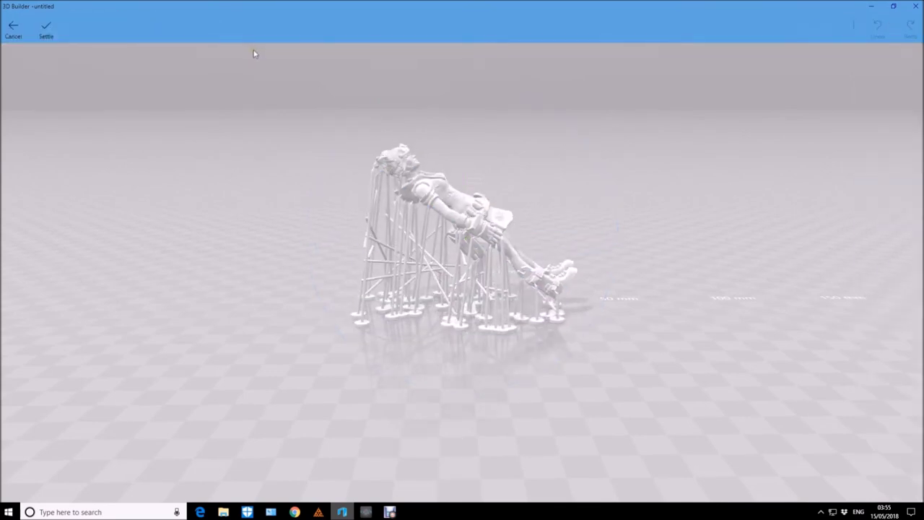
pyautogui.click(53, 33)
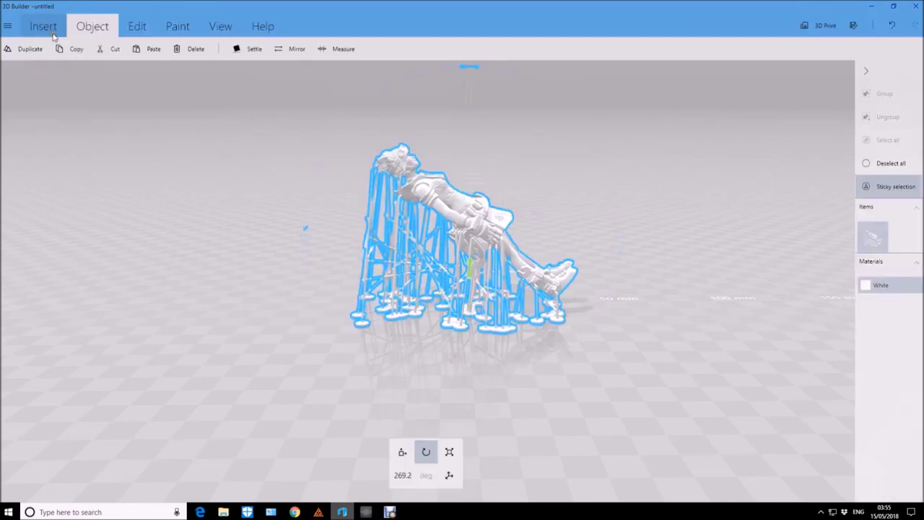
pyautogui.click(853, 27)
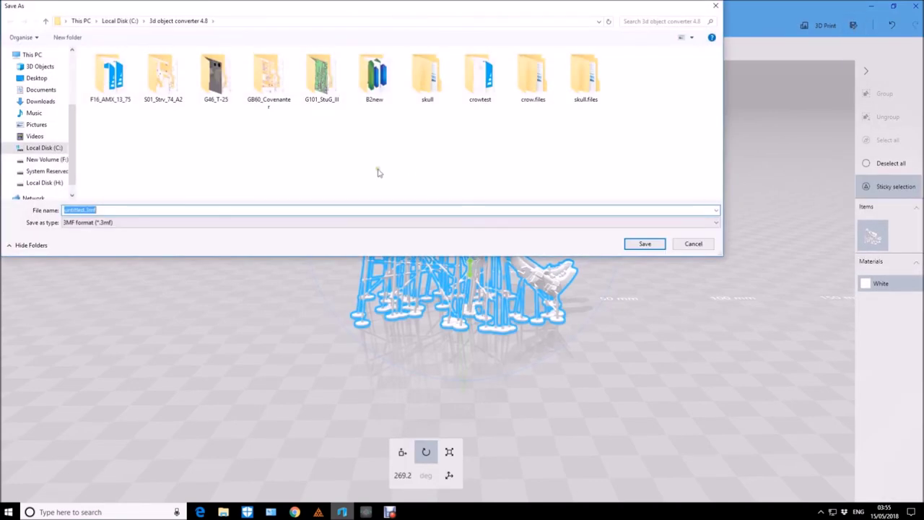
# - Save the figure as STL over untitled.stl, accepting the replace and format warnings
pyautogui.click(716, 210)
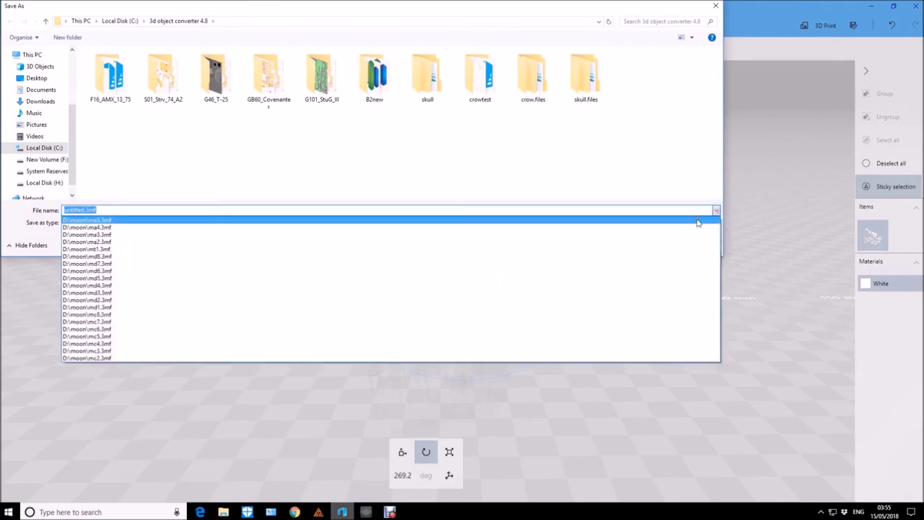
pyautogui.click(697, 189)
pyautogui.click(715, 222)
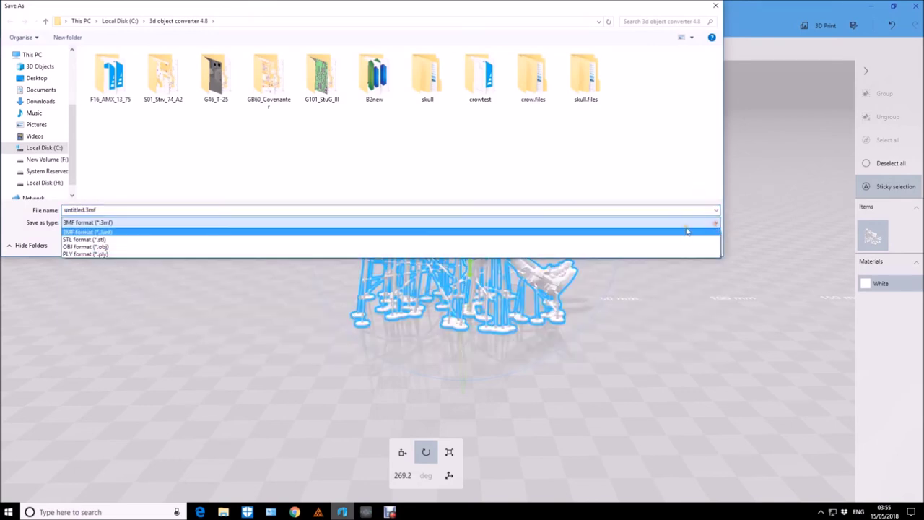
pyautogui.click(684, 239)
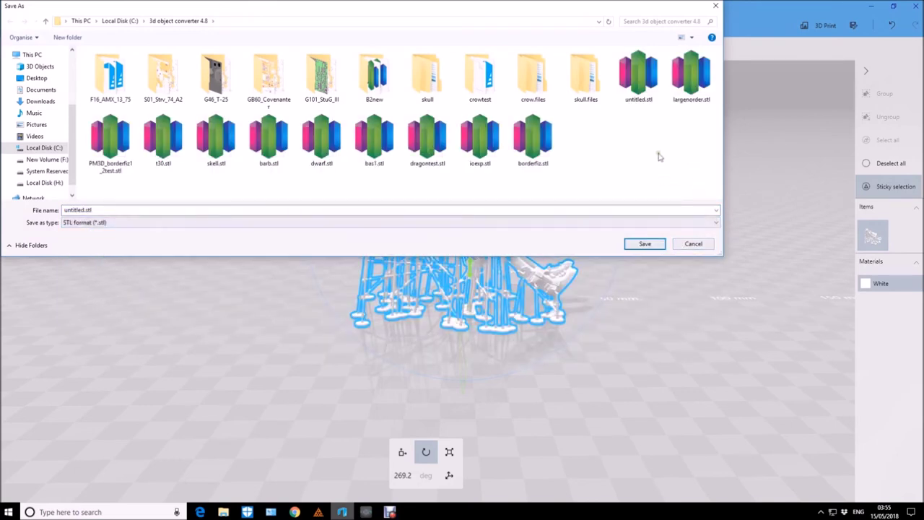
pyautogui.click(645, 79)
pyautogui.click(642, 244)
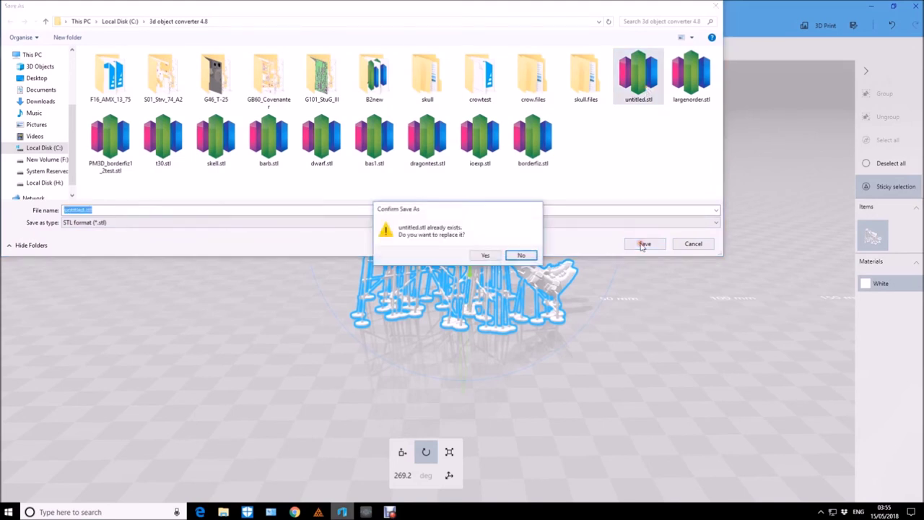
pyautogui.click(485, 255)
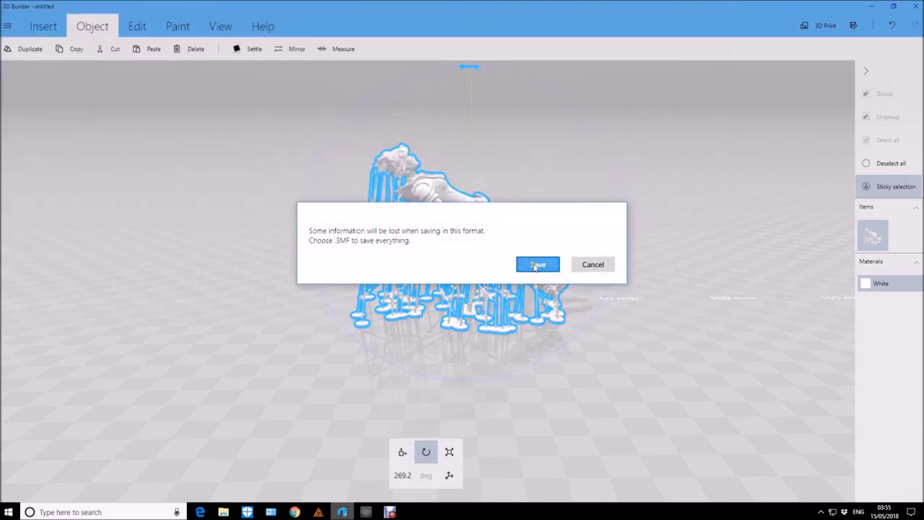
pyautogui.click(534, 265)
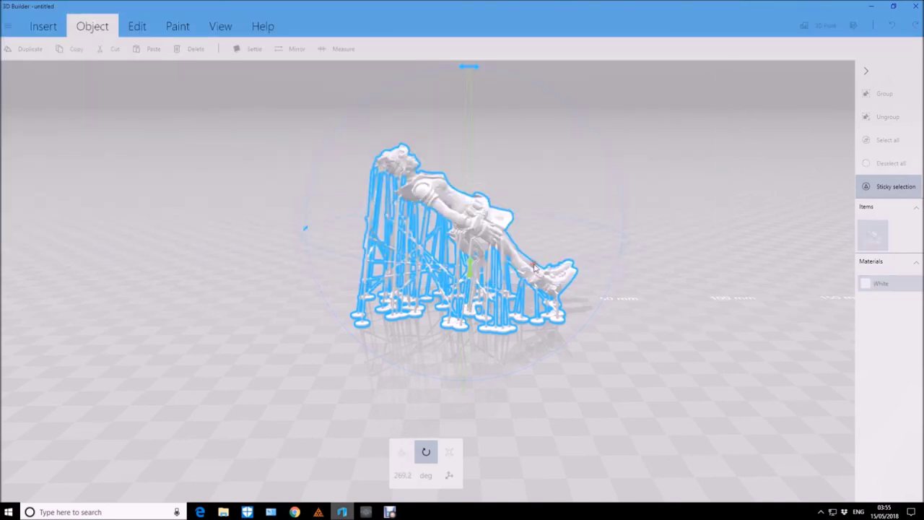
pyautogui.click(365, 512)
# - Load untitled.stl onto the Photon Slicer build plate
pyautogui.moveTo(252, 337)
pyautogui.mouseDown()
pyautogui.moveTo(355, 354)
pyautogui.moveTo(297, 379)
pyautogui.moveTo(433, 383)
pyautogui.moveTo(421, 375)
pyautogui.mouseUp()
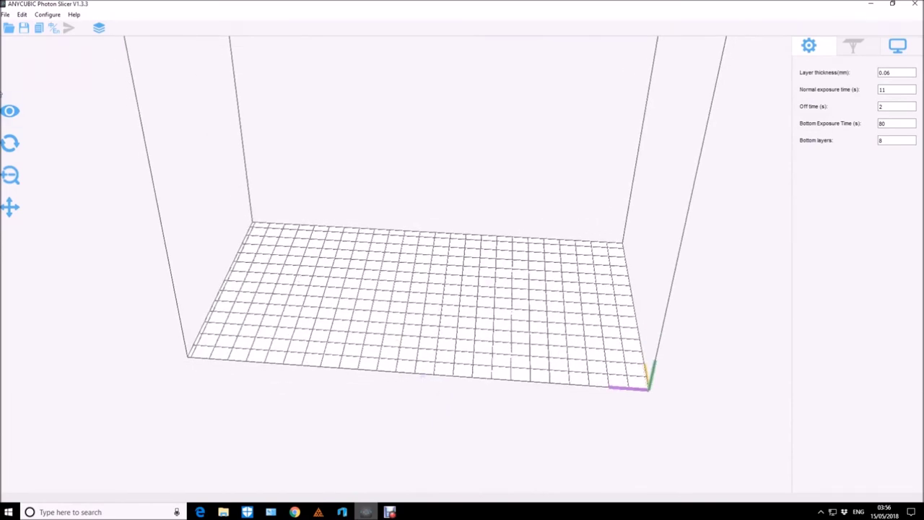
pyautogui.click(8, 29)
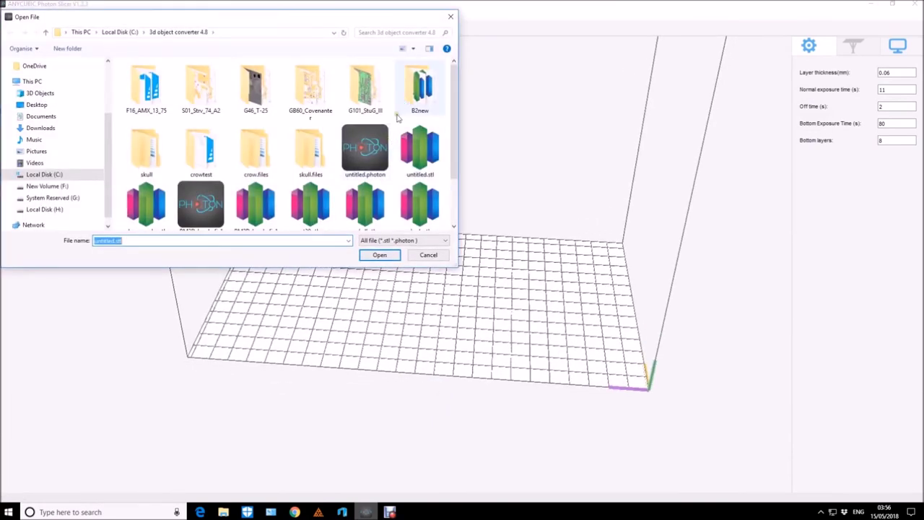
pyautogui.click(413, 147)
pyautogui.click(380, 255)
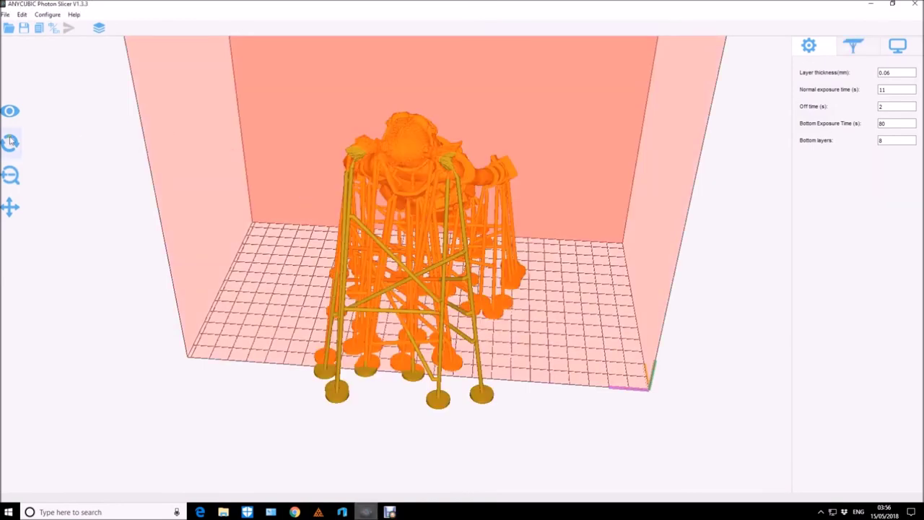
# - Rotate the model 90° around Z and orbit to check it
pyautogui.click(10, 142)
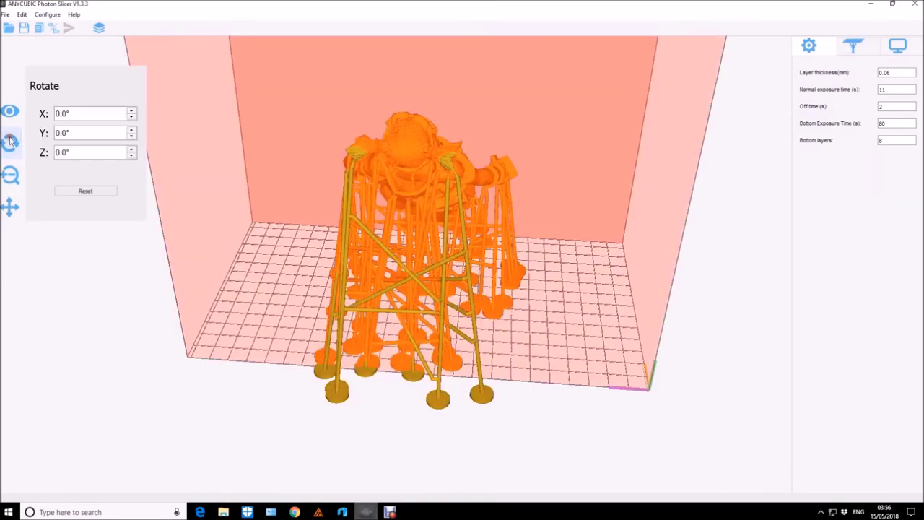
pyautogui.tripleClick(126, 153)
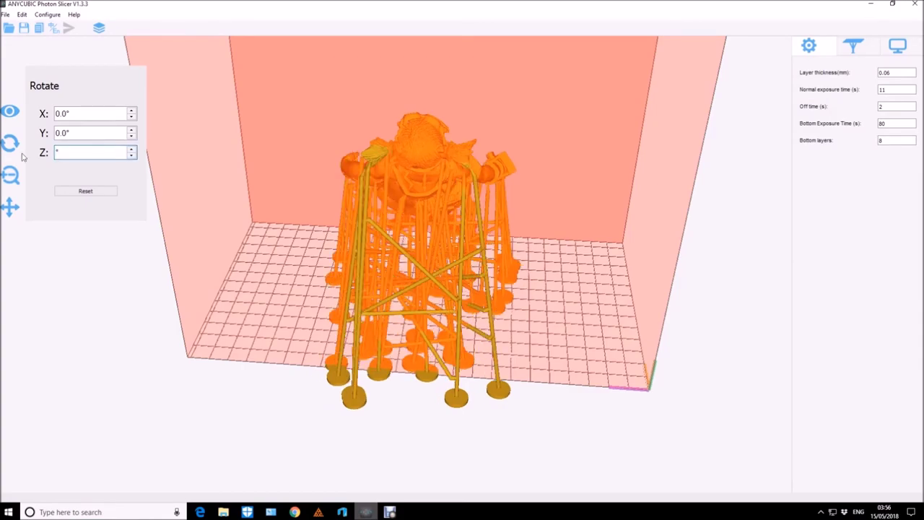
pyautogui.write('90')
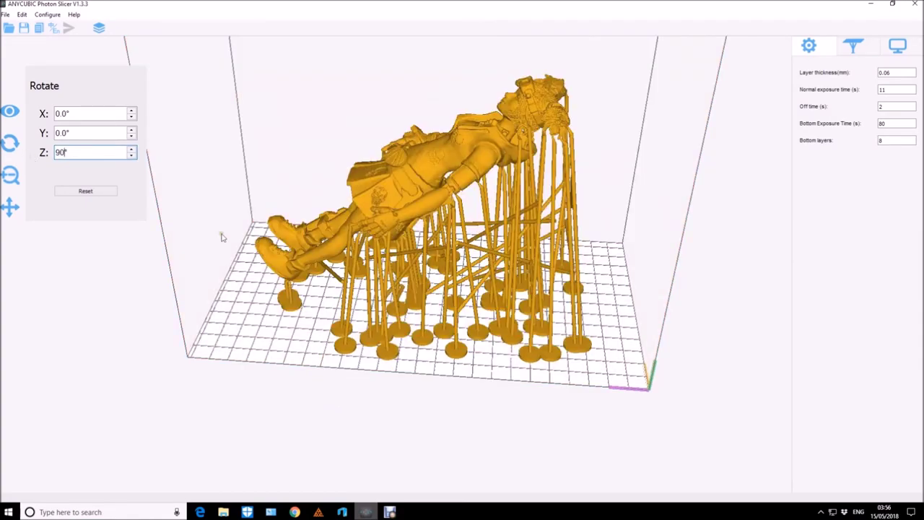
pyautogui.moveTo(245, 328)
pyautogui.mouseDown()
pyautogui.moveTo(459, 329)
pyautogui.moveTo(436, 327)
pyautogui.mouseUp()
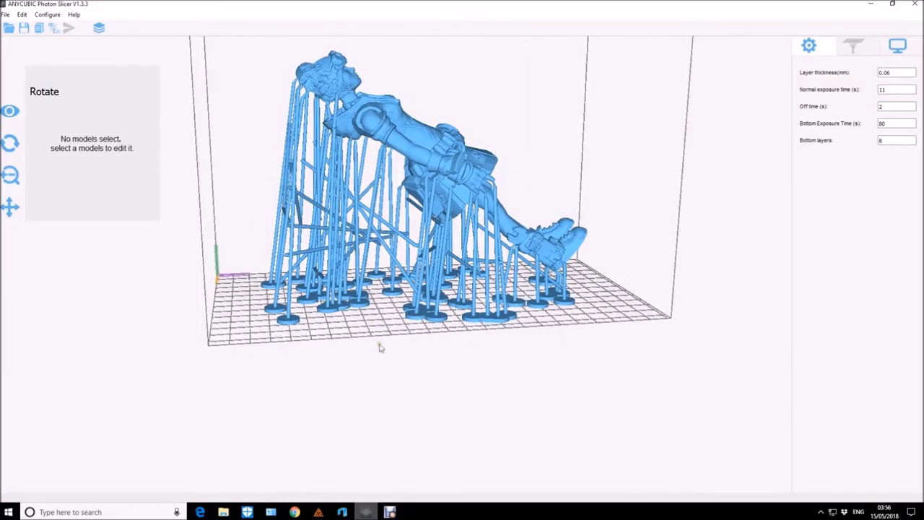
pyautogui.moveTo(380, 347); pyautogui.dragTo(371, 338)
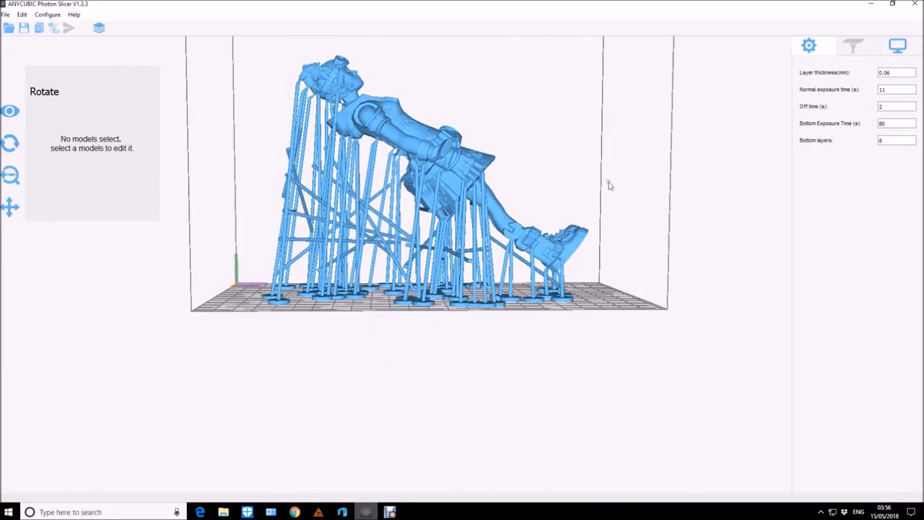
pyautogui.moveTo(608, 186)
pyautogui.mouseDown()
pyautogui.moveTo(640, 207)
pyautogui.moveTo(627, 250)
pyautogui.mouseUp()
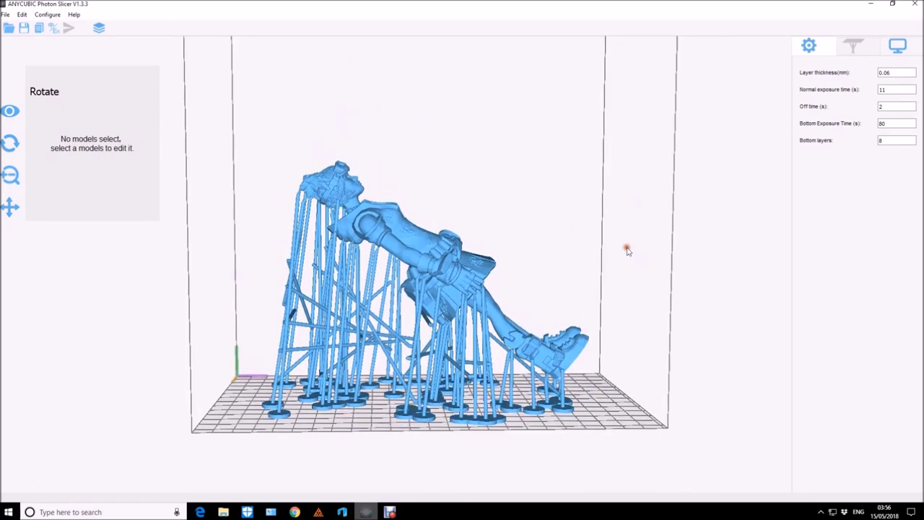
# - Slice the model to untitled.photon, overwriting the old file, and view the enlarged layer preview
pyautogui.click(100, 30)
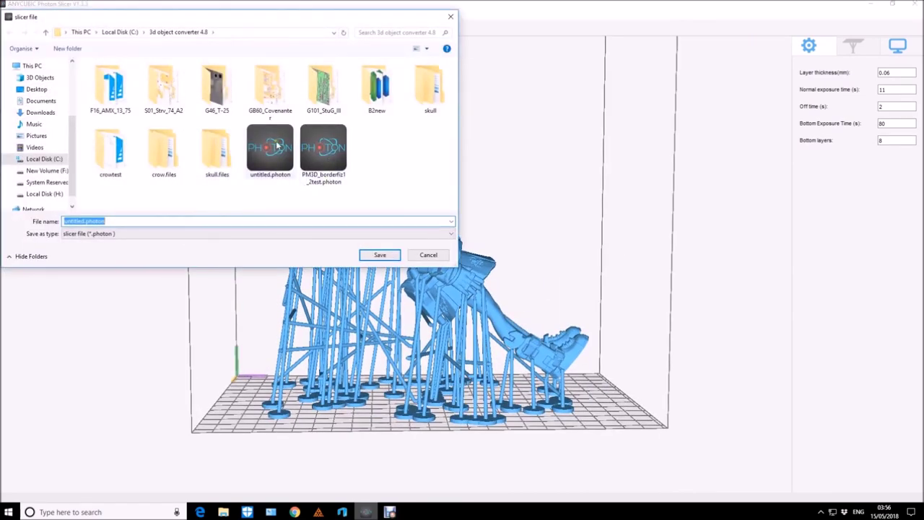
pyautogui.click(277, 145)
pyautogui.click(379, 255)
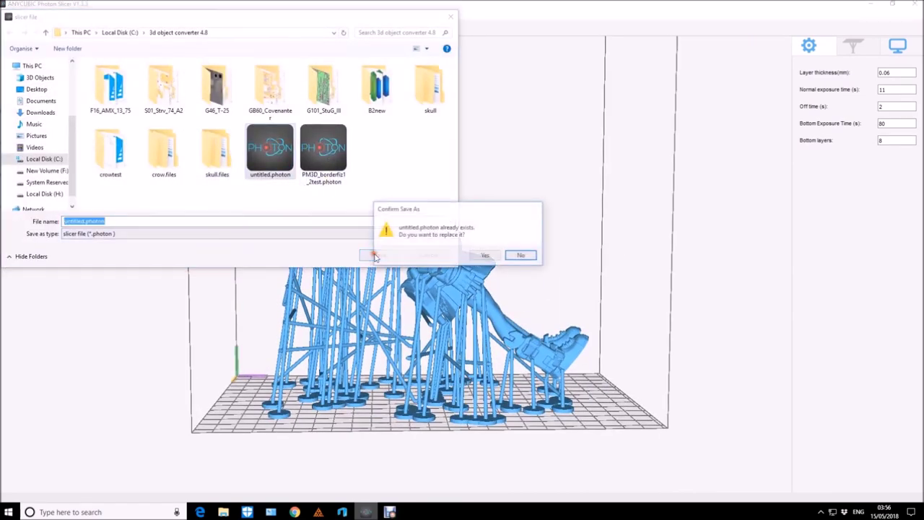
pyautogui.click(485, 256)
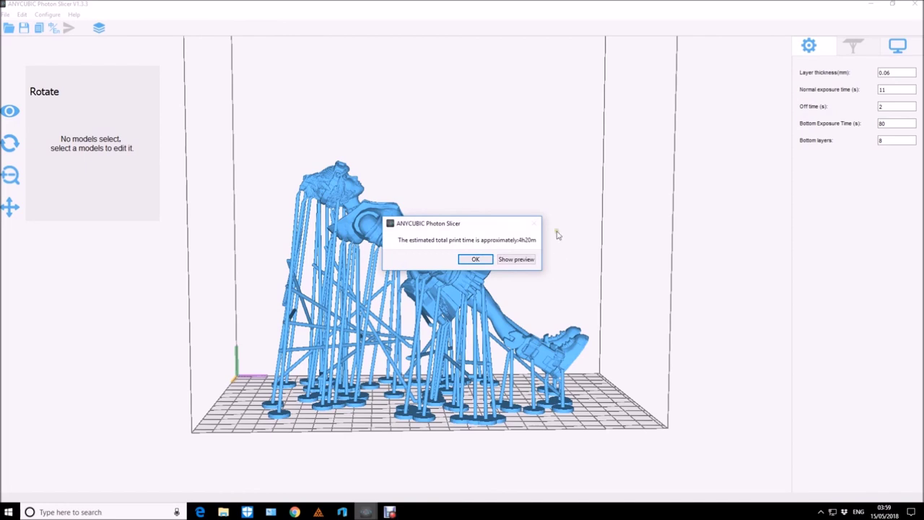
pyautogui.click(520, 260)
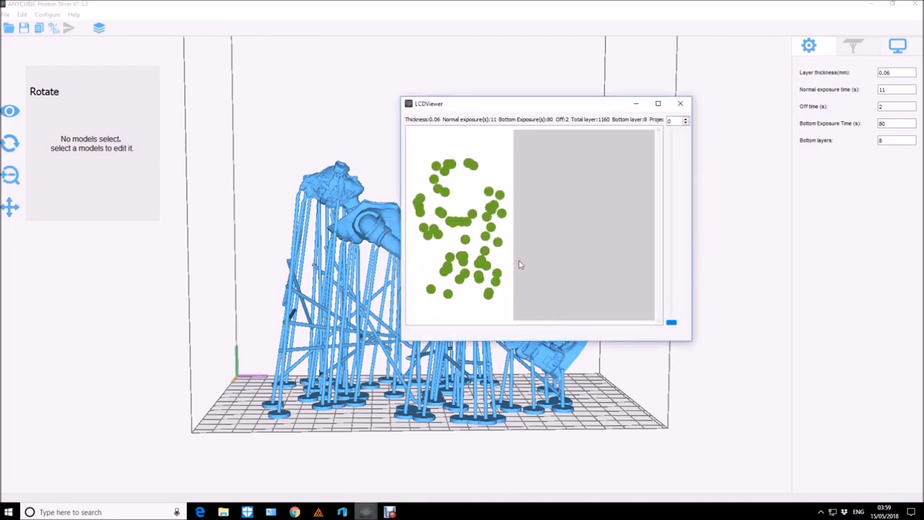
pyautogui.click(658, 105)
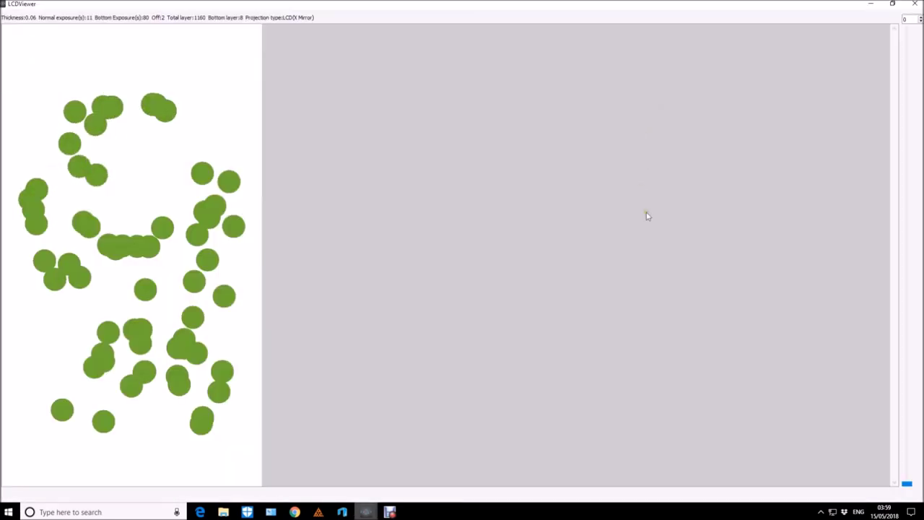